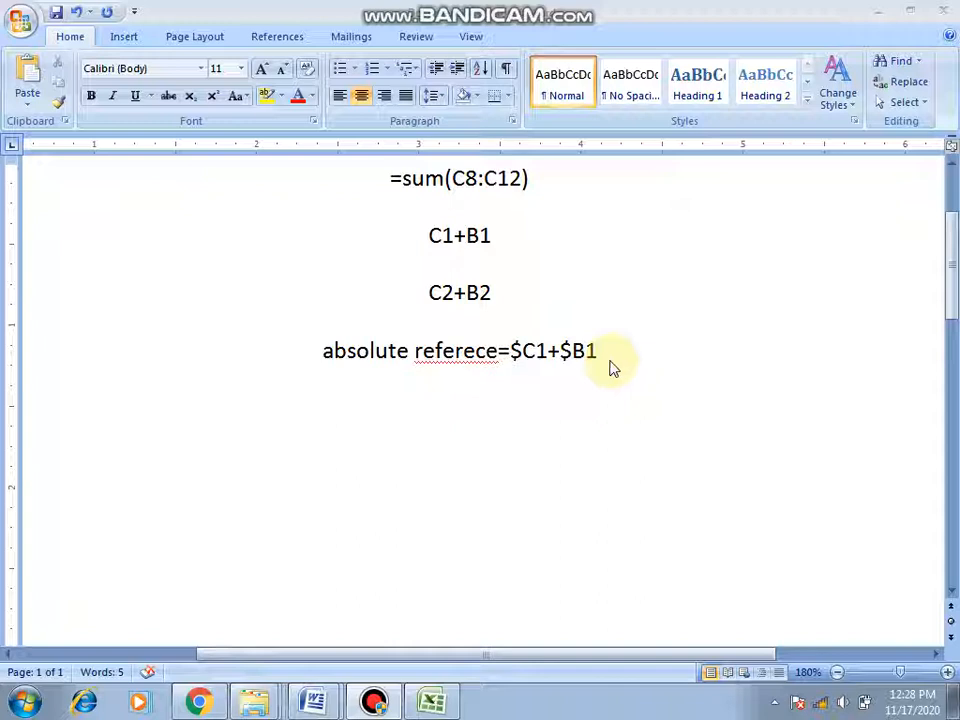
- Delete all the example formulas from the document and centre the empty paragraph
drag(602, 347, 390, 180)
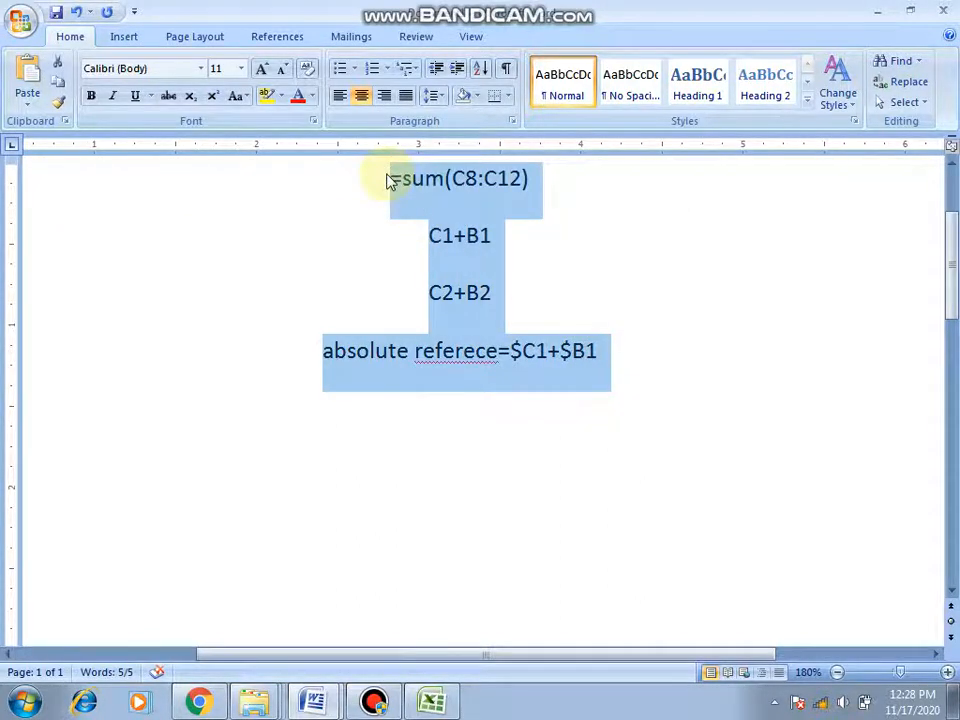
key(ctrl+a)
key(Delete)
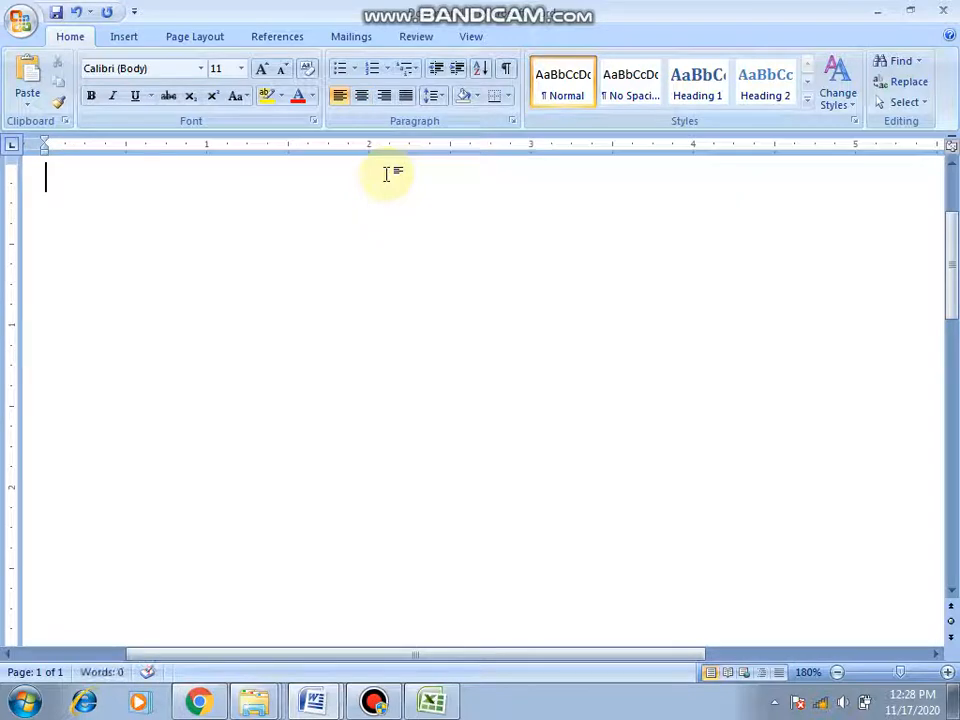
click(361, 96)
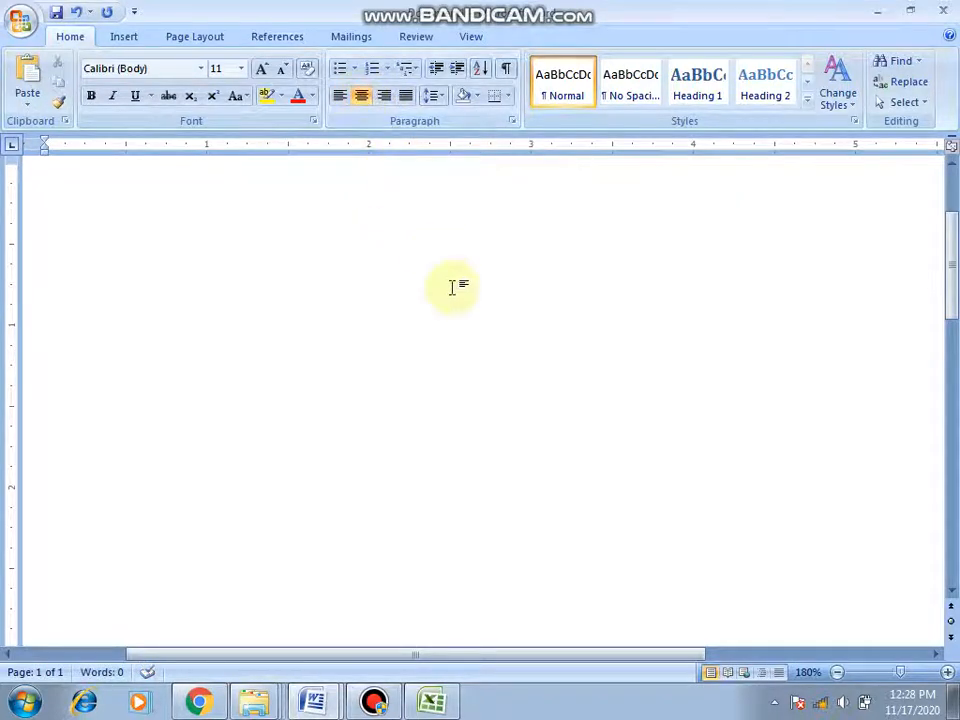
- Write the start of a sheet reference formula, "=Fee!", in the centred line
text(=s)
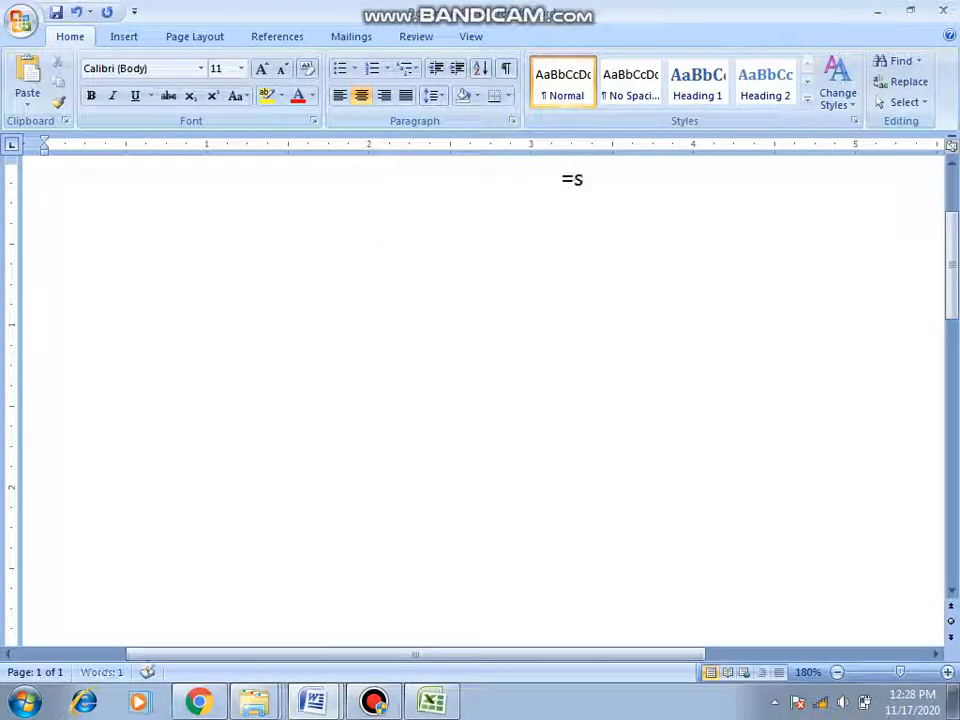
text(heet)
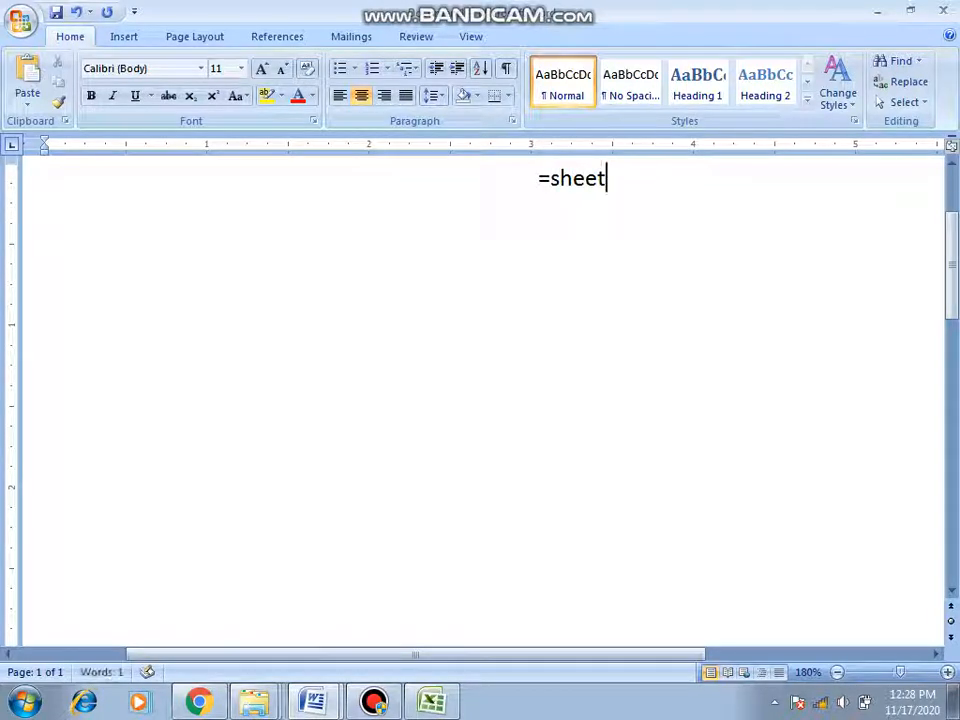
key(BackSpace)
key(BackSpace)
key(BackSpace)
key(BackSpace)
key(BackSpace)
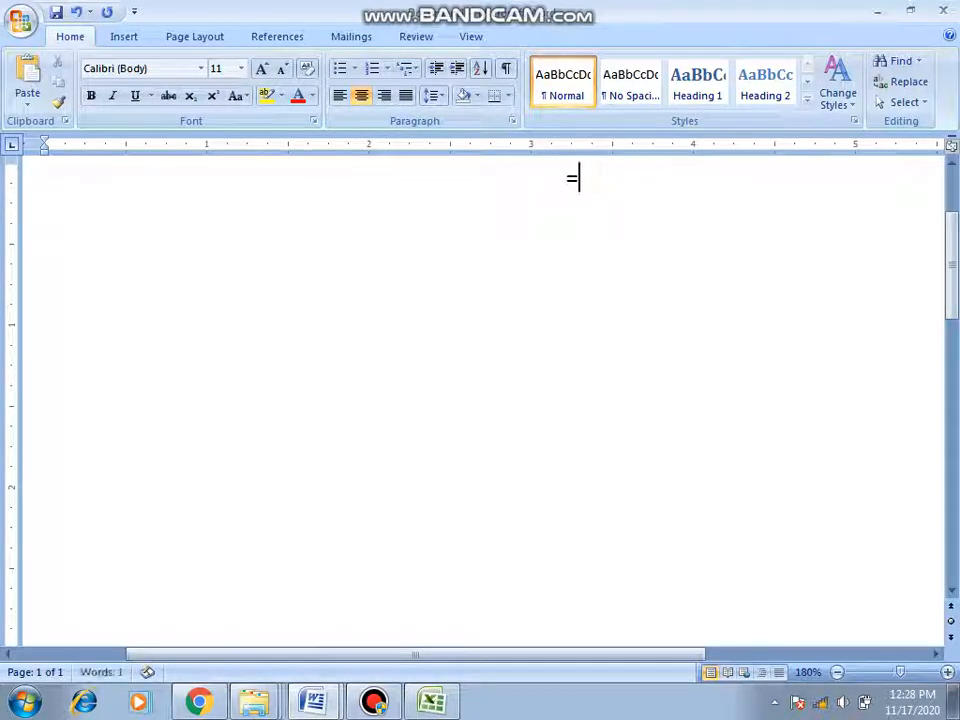
text(Fee)
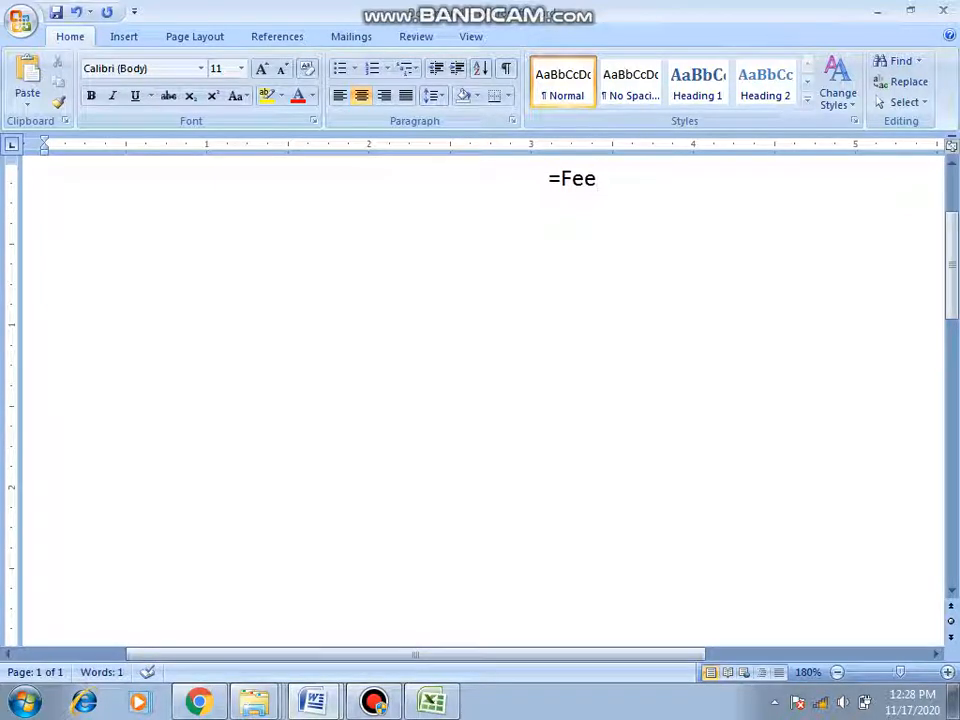
text(!)
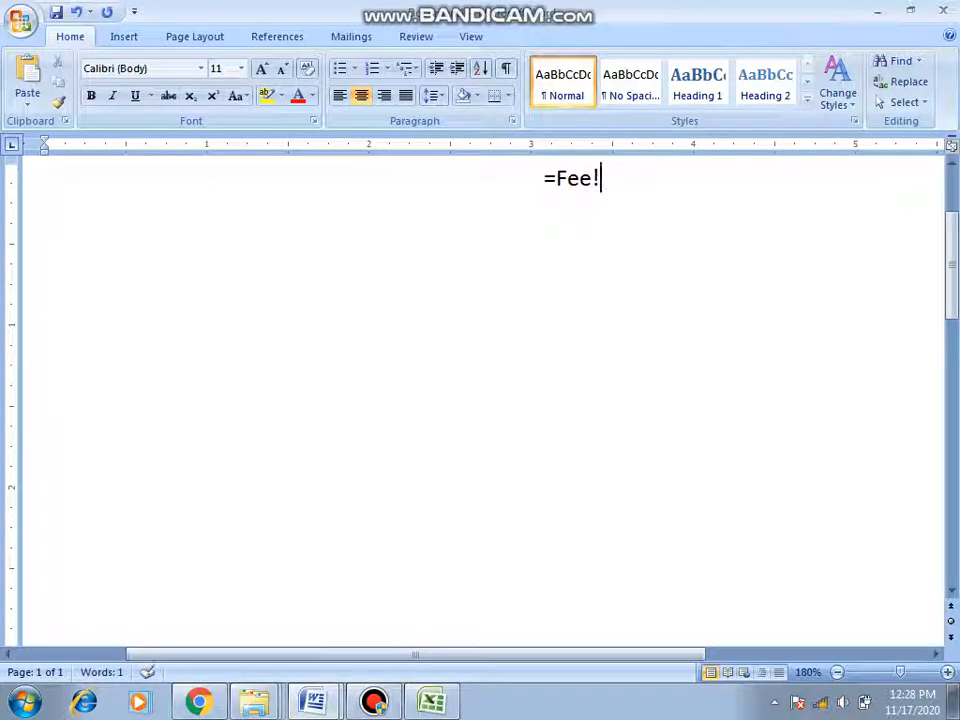
- Highlight the exclamation mark at the end of "=Fee!" in the document
key(shift+Left)
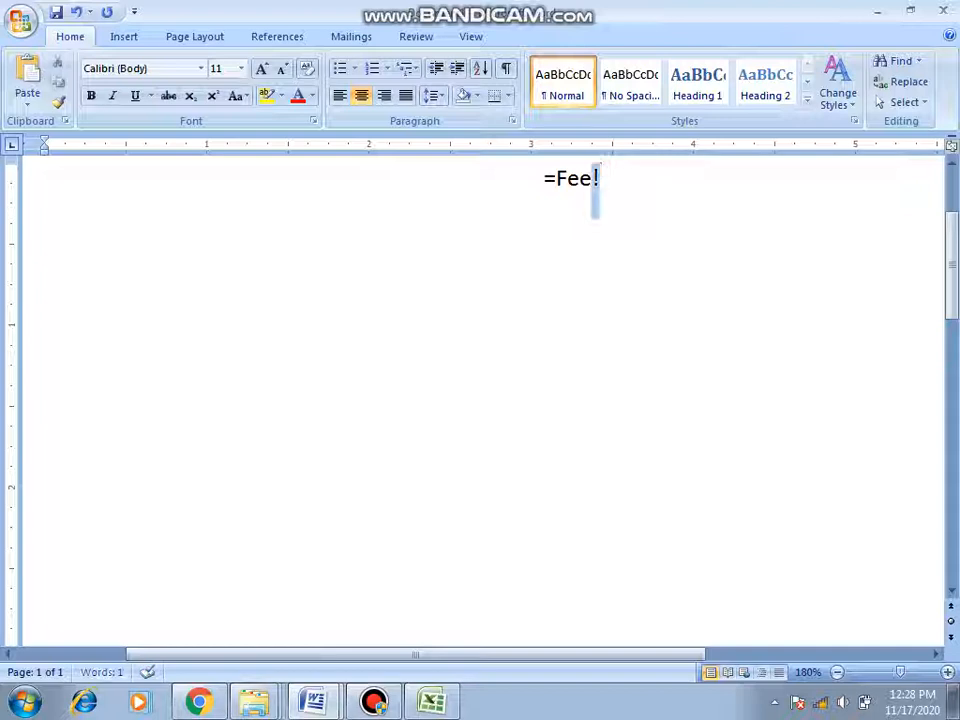
click(947, 672)
click(947, 672)
click(947, 672)
drag(610, 660, 716, 610)
click(518, 393)
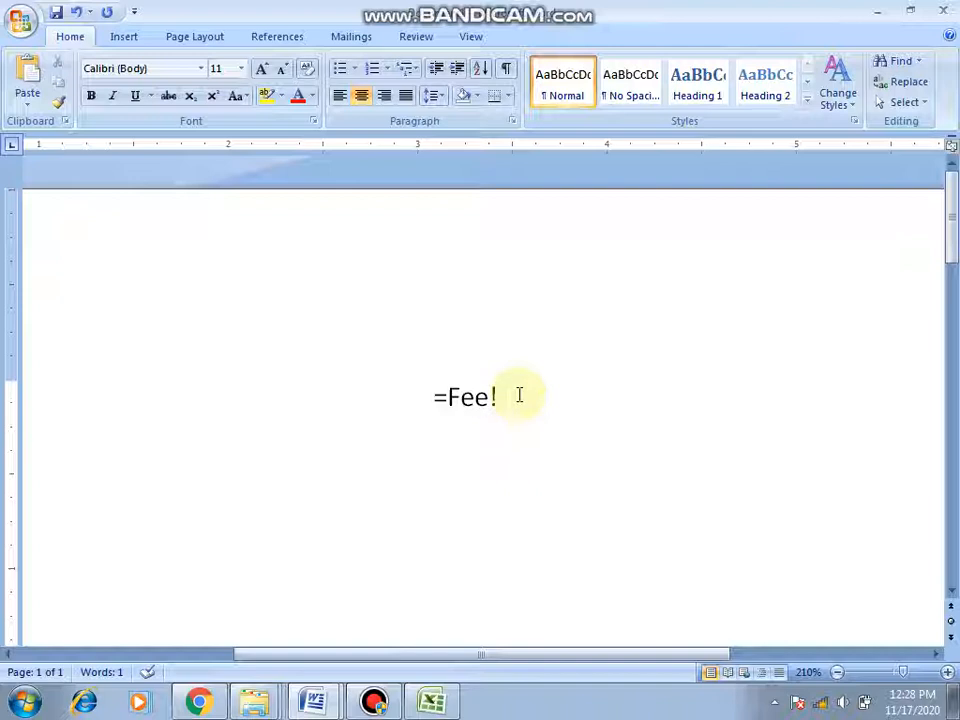
key(shift+Left)
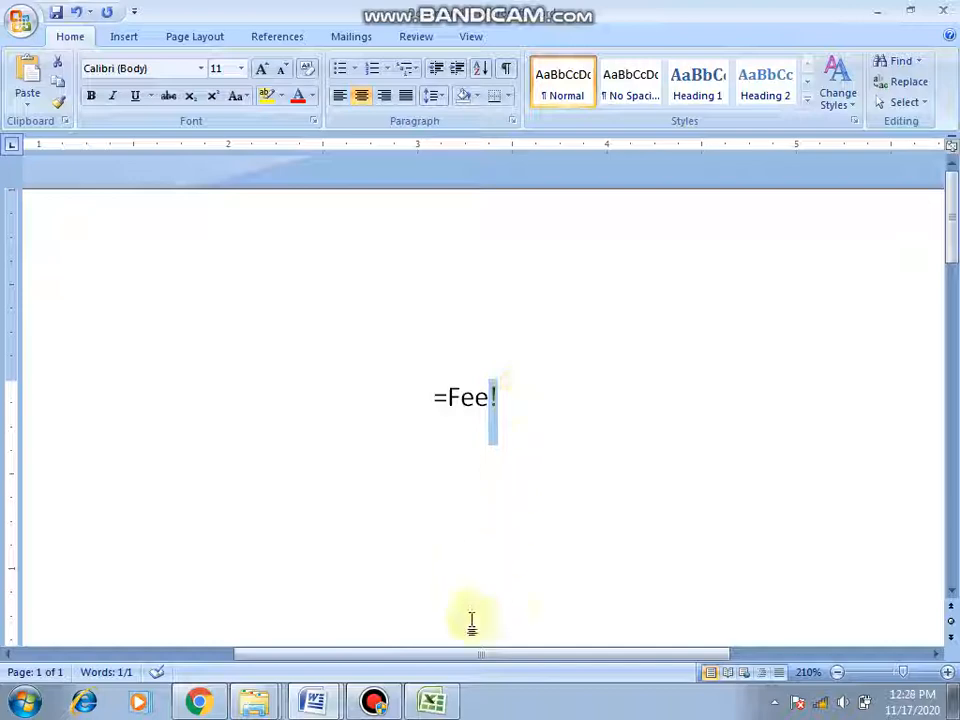
- Switch to the Excel workbook and go through its Fee, logical, reference, table, charts and college worksheets
click(431, 700)
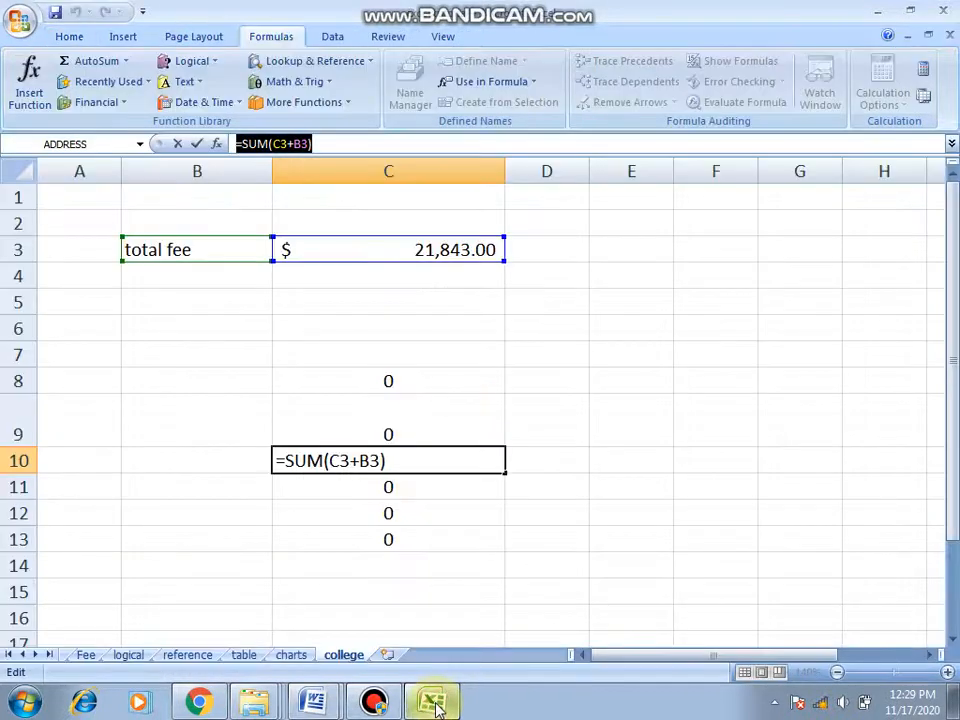
click(86, 656)
click(138, 658)
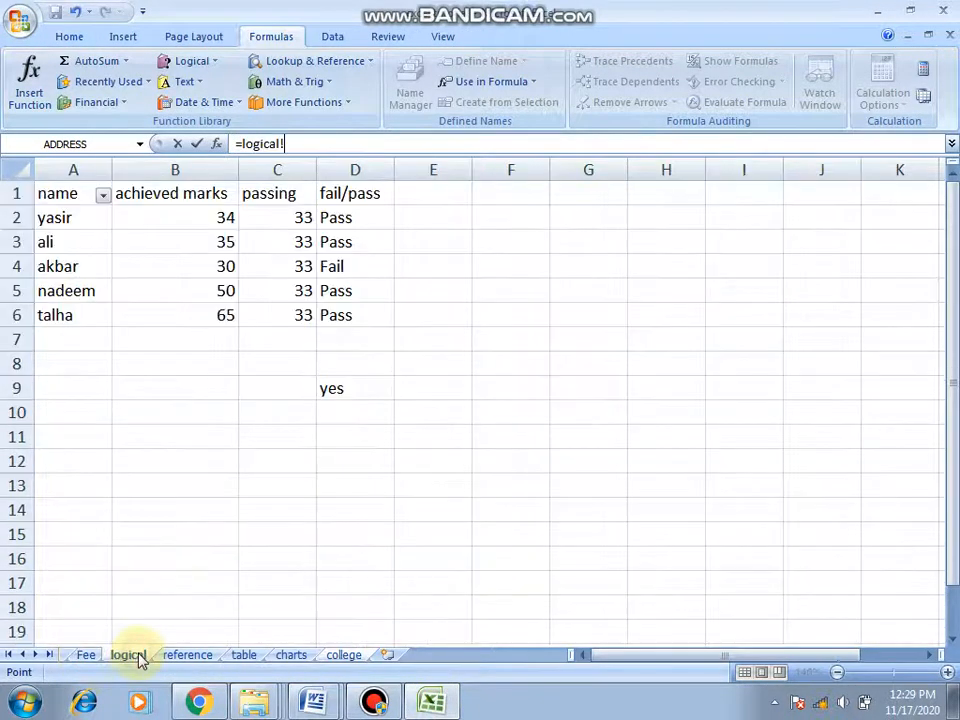
click(185, 659)
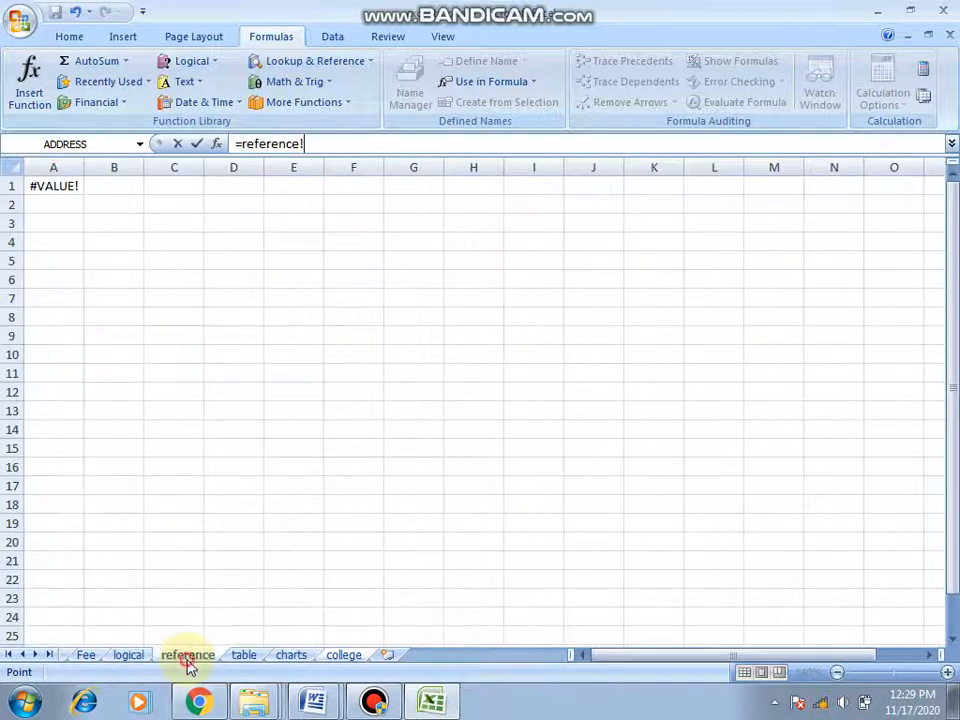
click(240, 657)
click(292, 658)
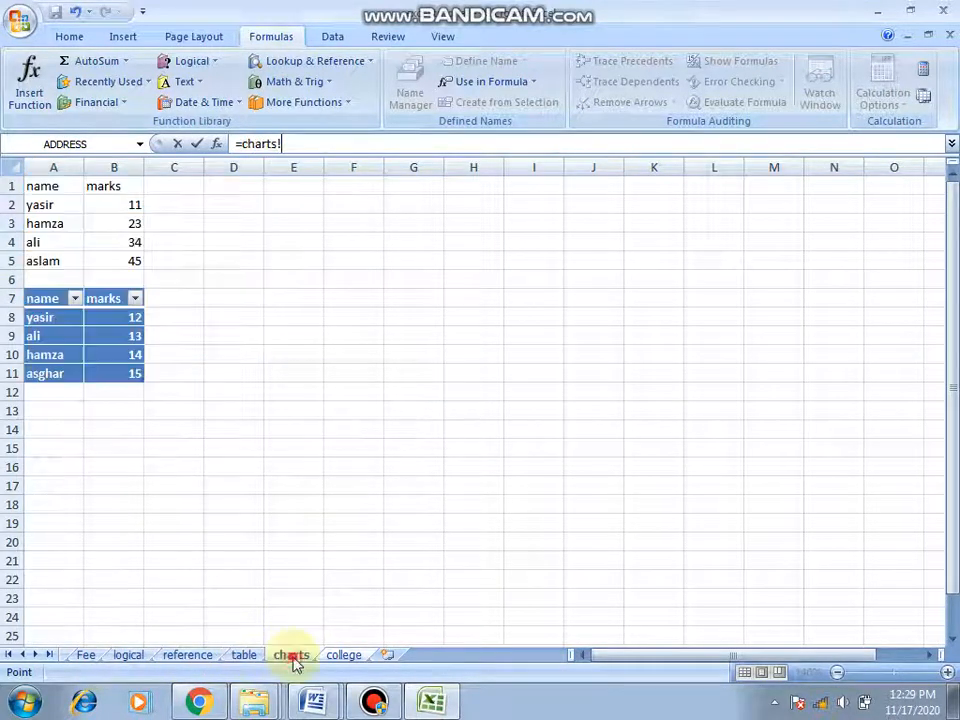
click(362, 656)
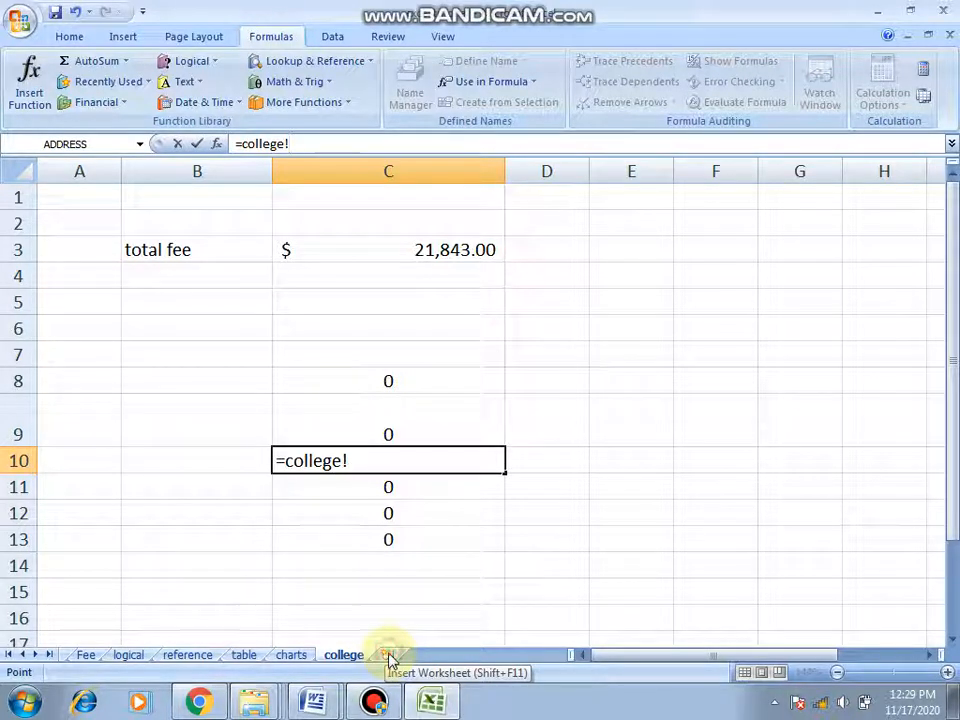
- Finish the open formula in cell C10 with a cell reference on the college sheet
click(412, 600)
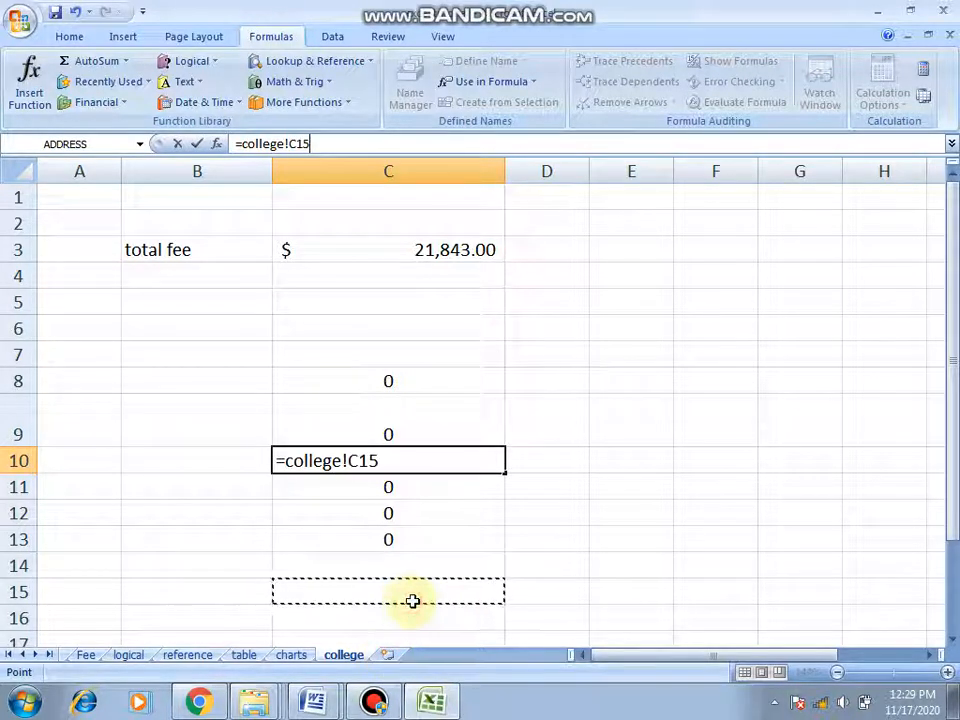
click(437, 461)
key(Return)
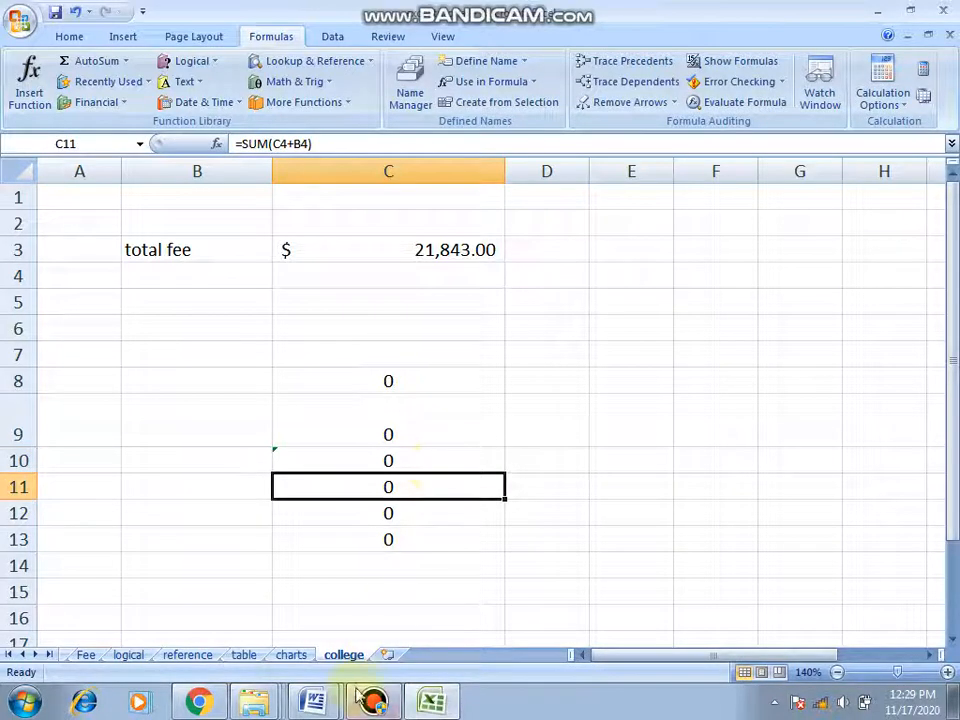
- Insert a new worksheet after the college sheet and delete it again
click(388, 655)
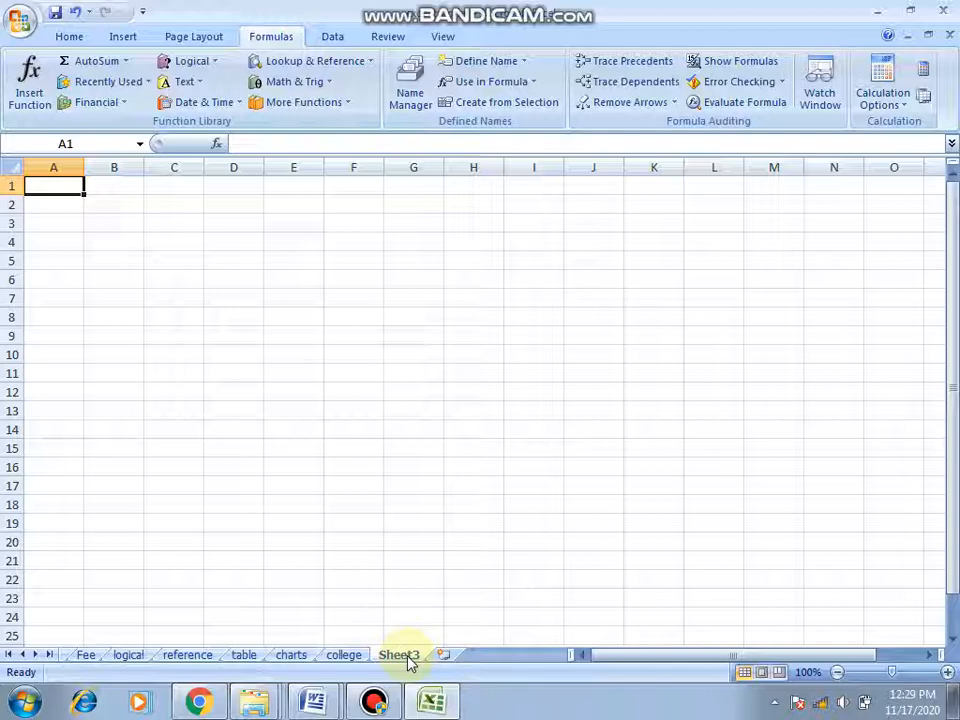
right_click(408, 660)
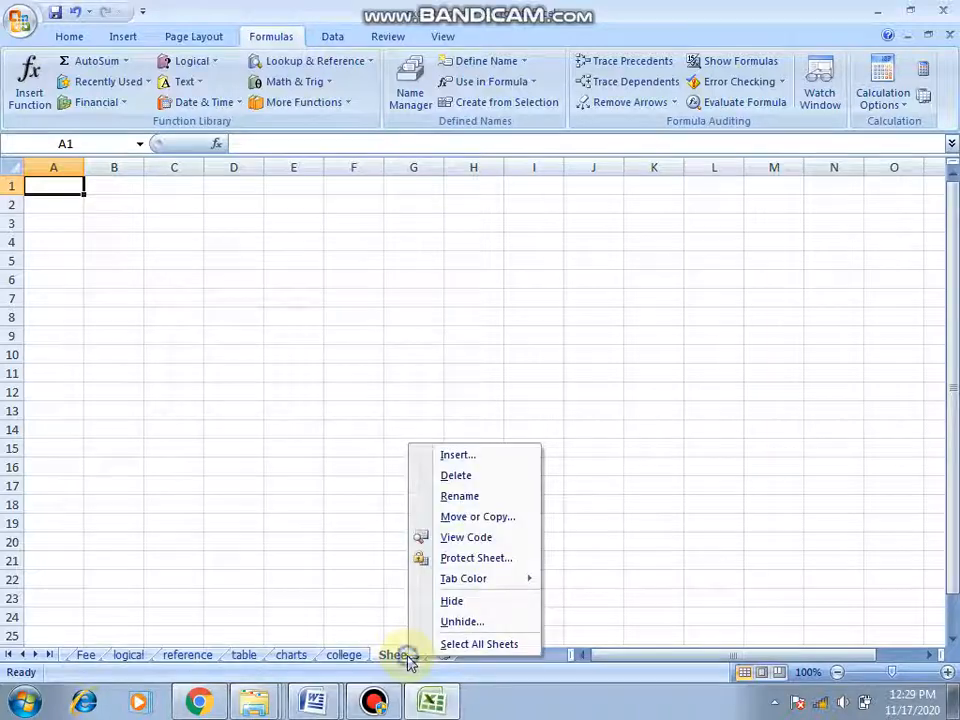
click(464, 476)
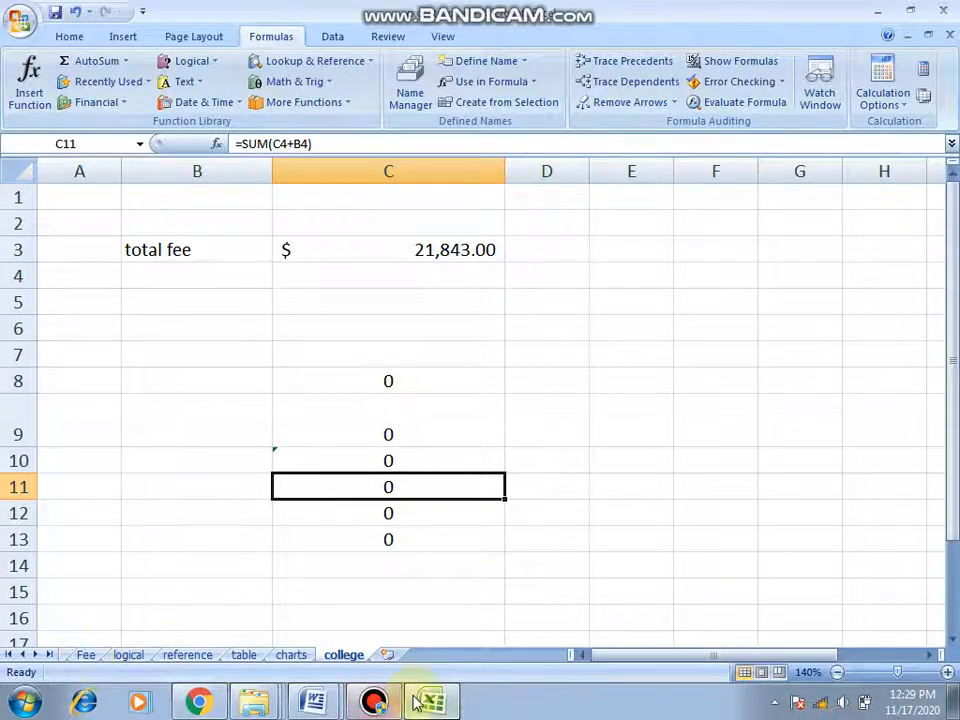
- View the Fee sheet, and clear the contents of cells C7:C13 on the college sheet
click(86, 660)
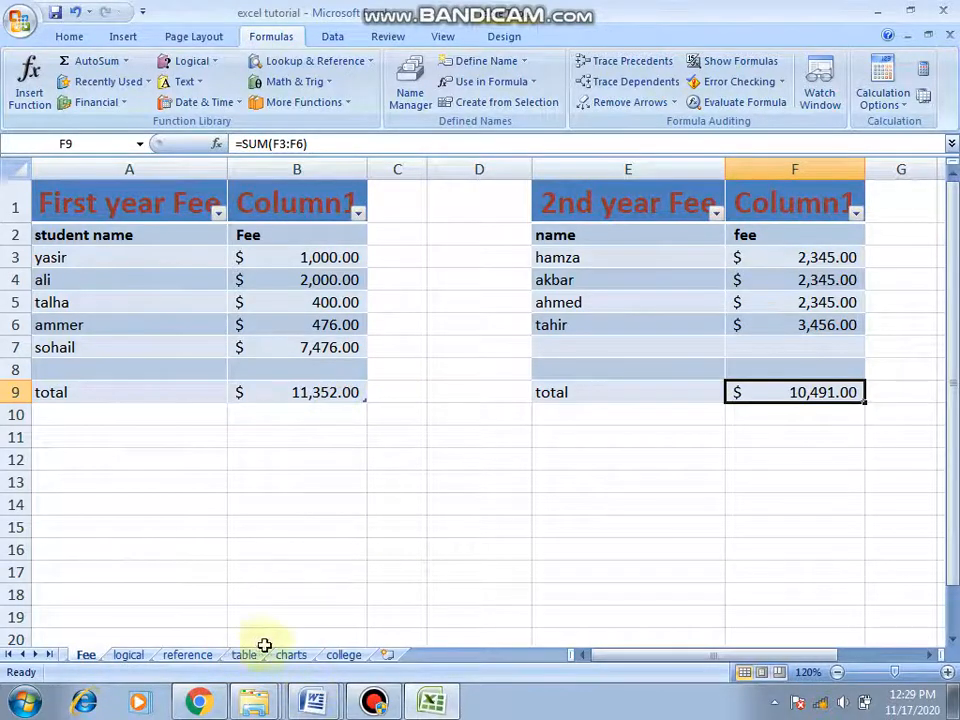
click(340, 657)
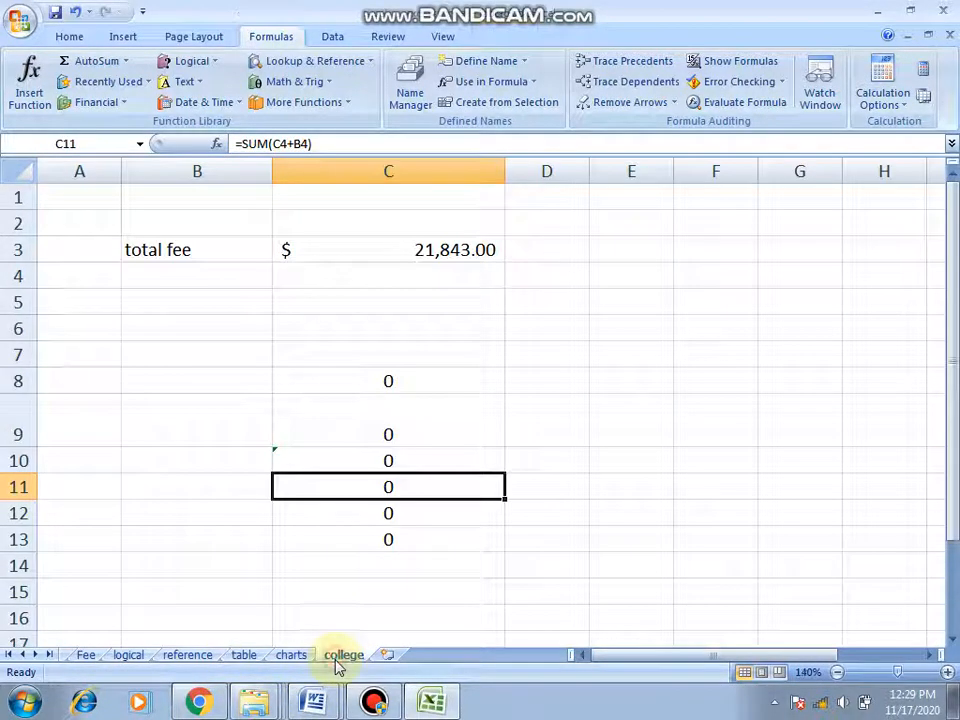
click(362, 354)
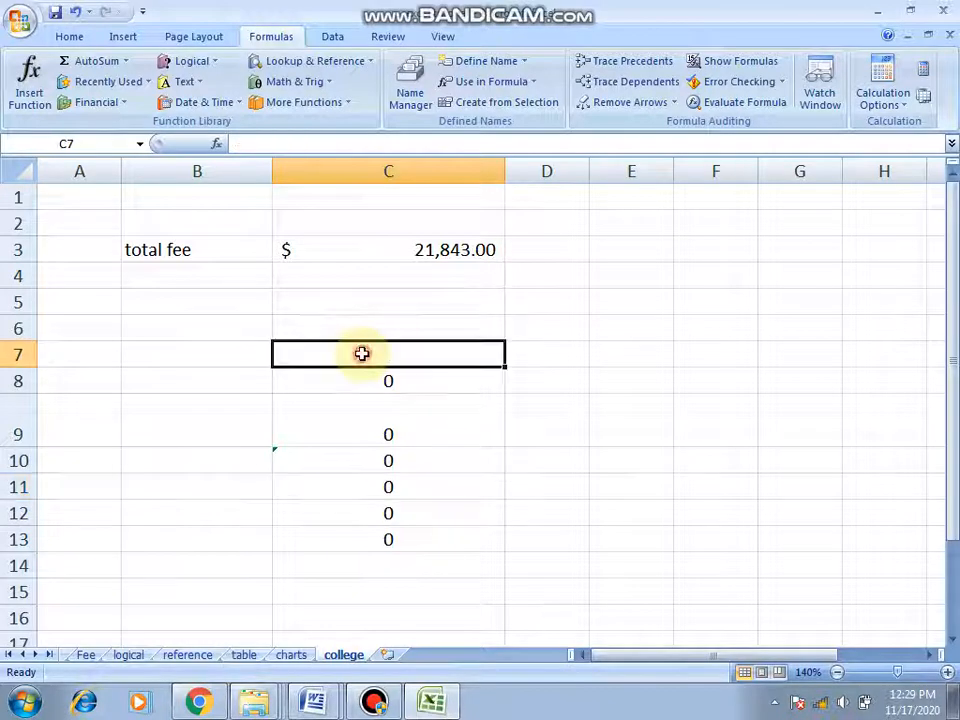
key(shift+Down)
key(shift+Down)
key(shift+Down)
key(shift+Down)
key(shift+Down)
key(shift+Down)
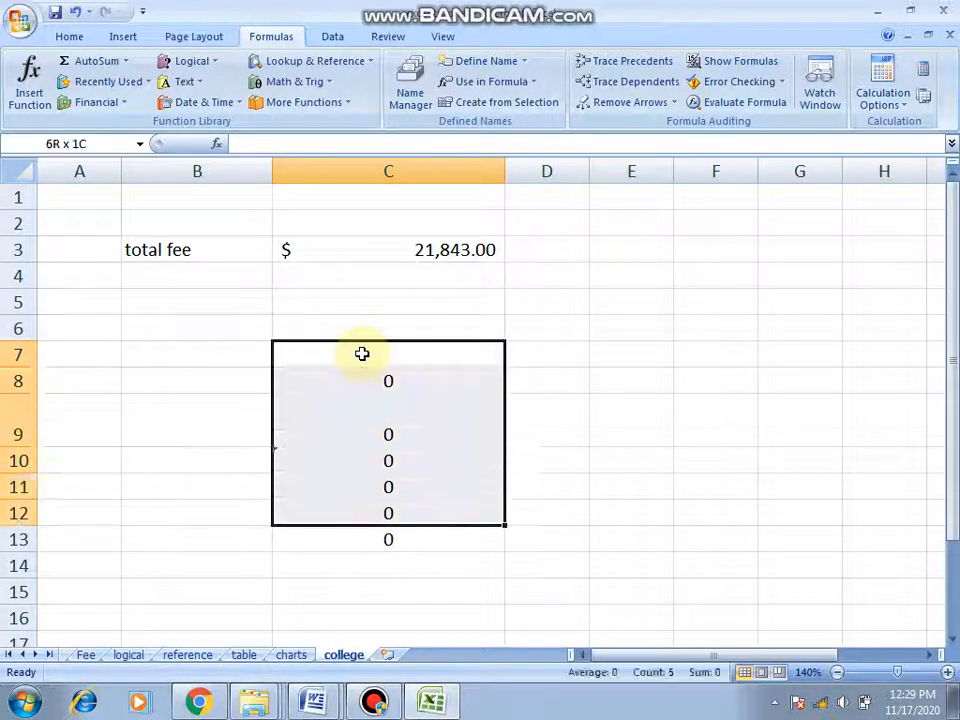
key(Delete)
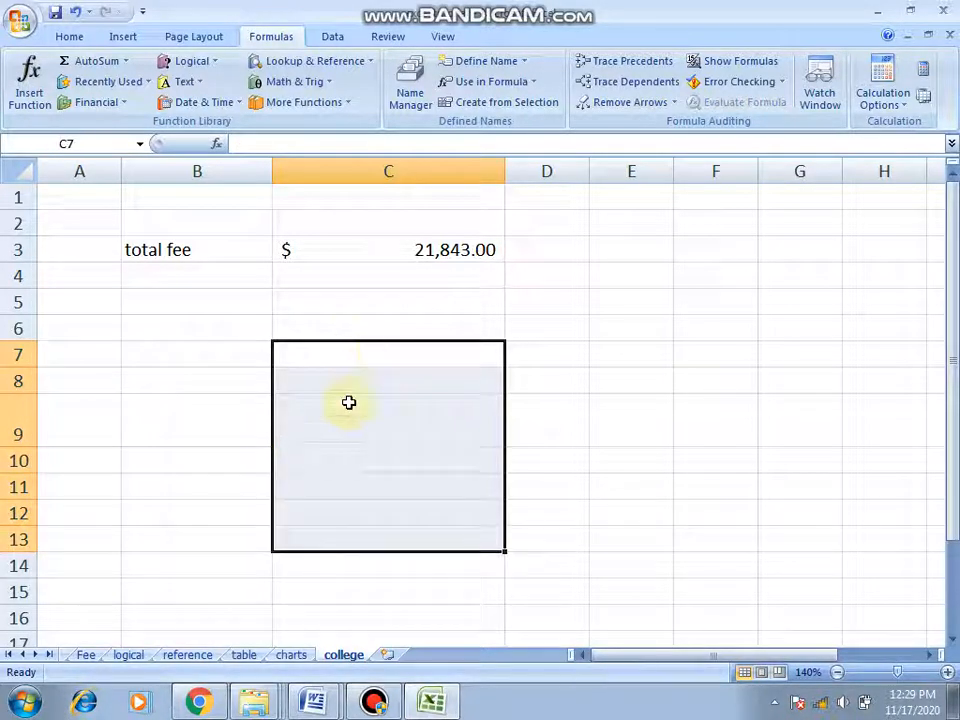
- Switch to Document1 in Word and add the cell address C6 to the example, making it read =Fee!C6
click(316, 700)
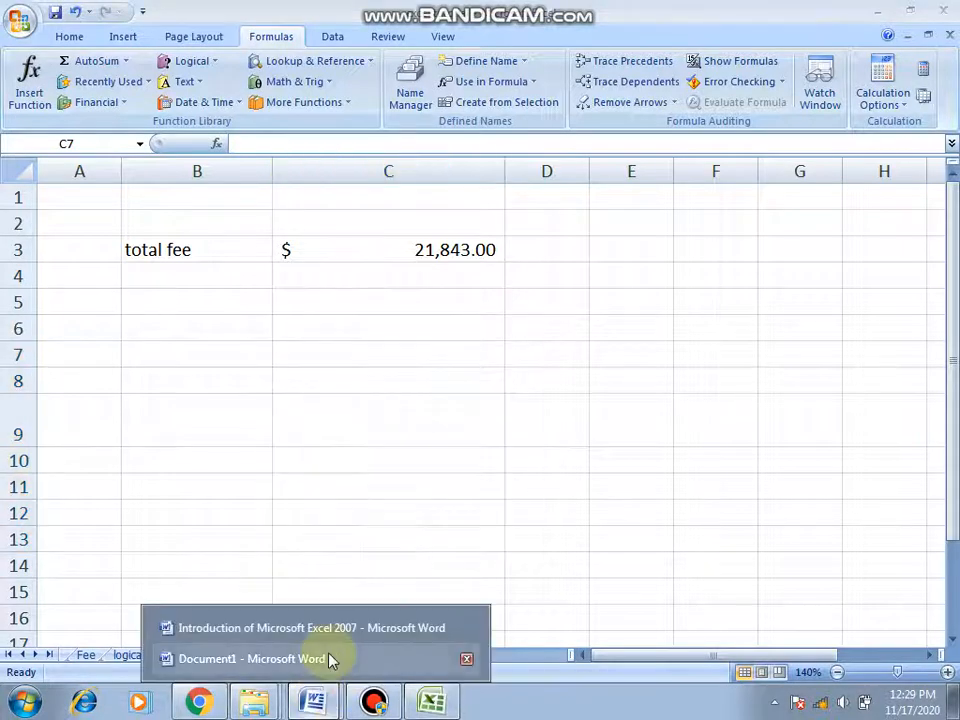
click(319, 656)
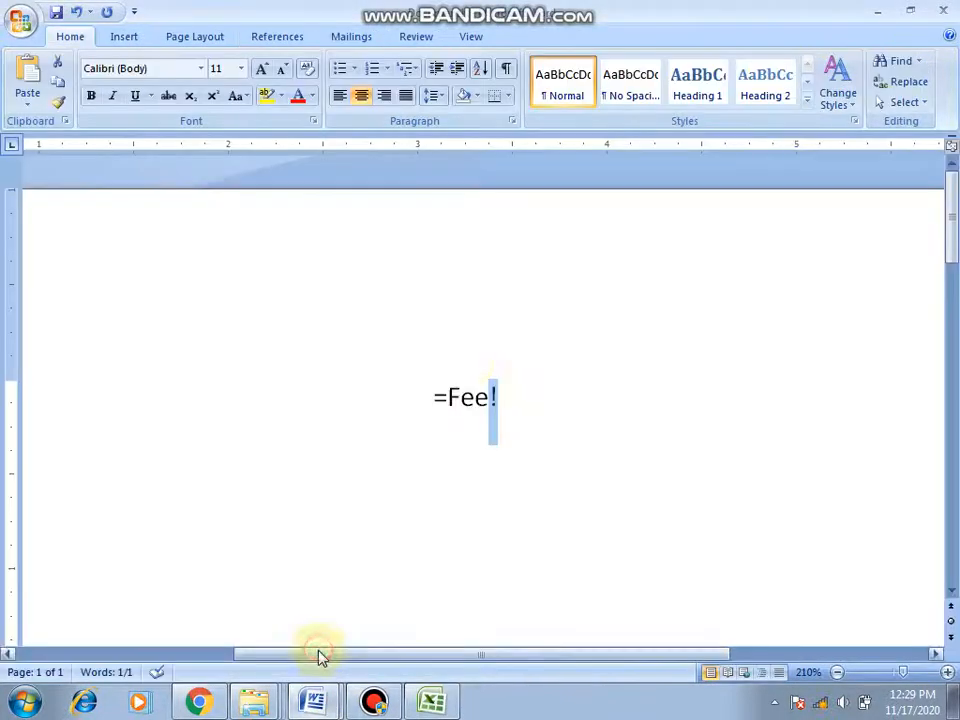
double_click(476, 397)
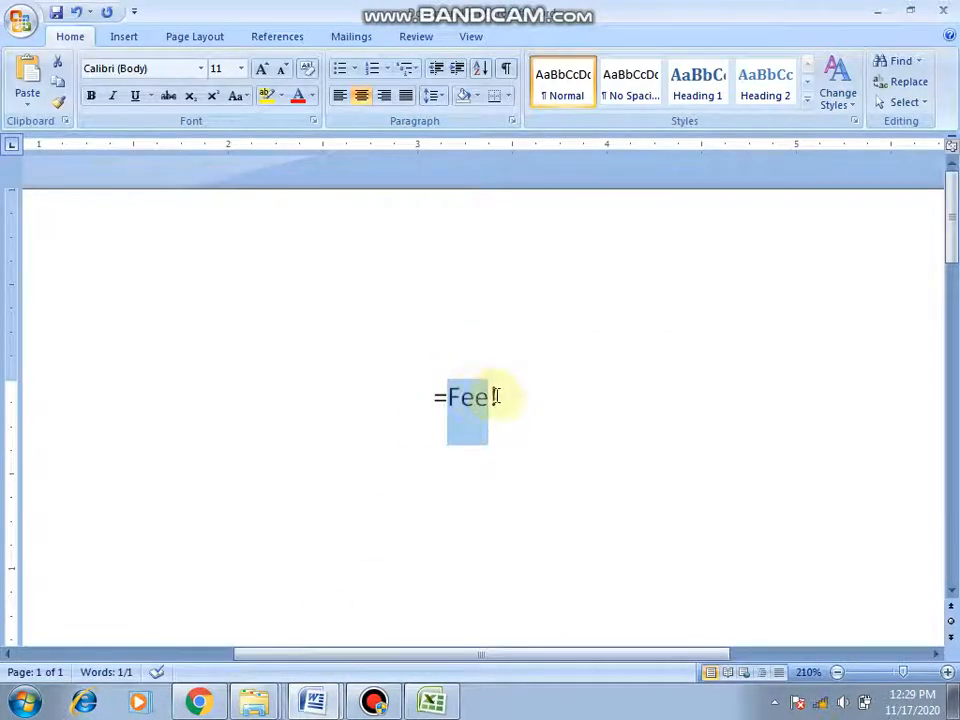
click(499, 398)
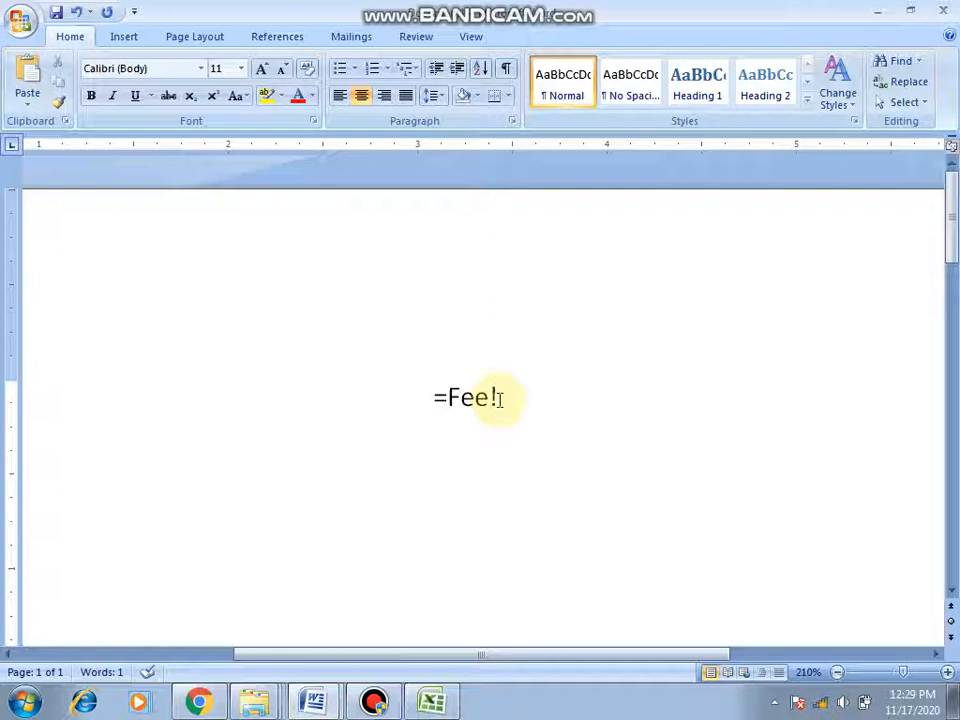
text(C)
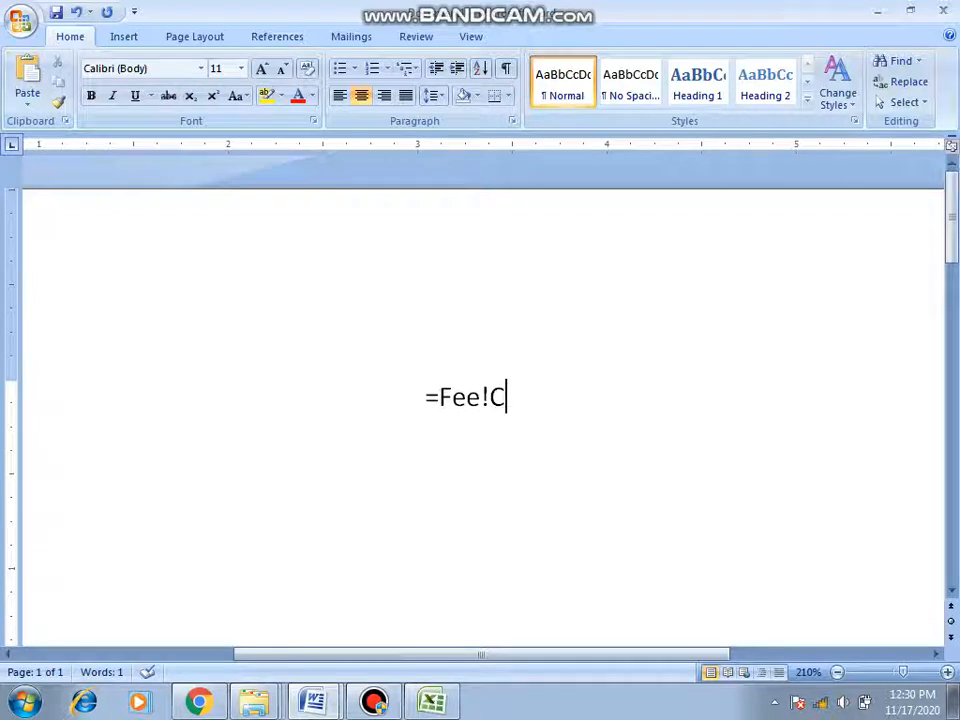
text(6)
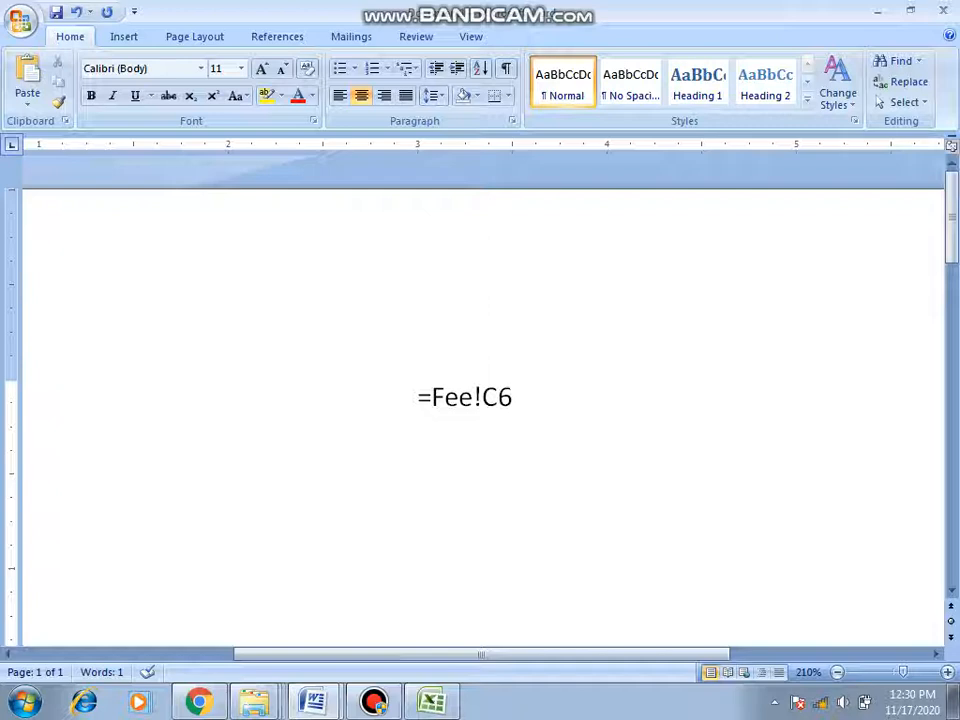
- Extend the example formula with a second Fee sheet reference so it reads =Fee!C6+Fee!F6
text(F)
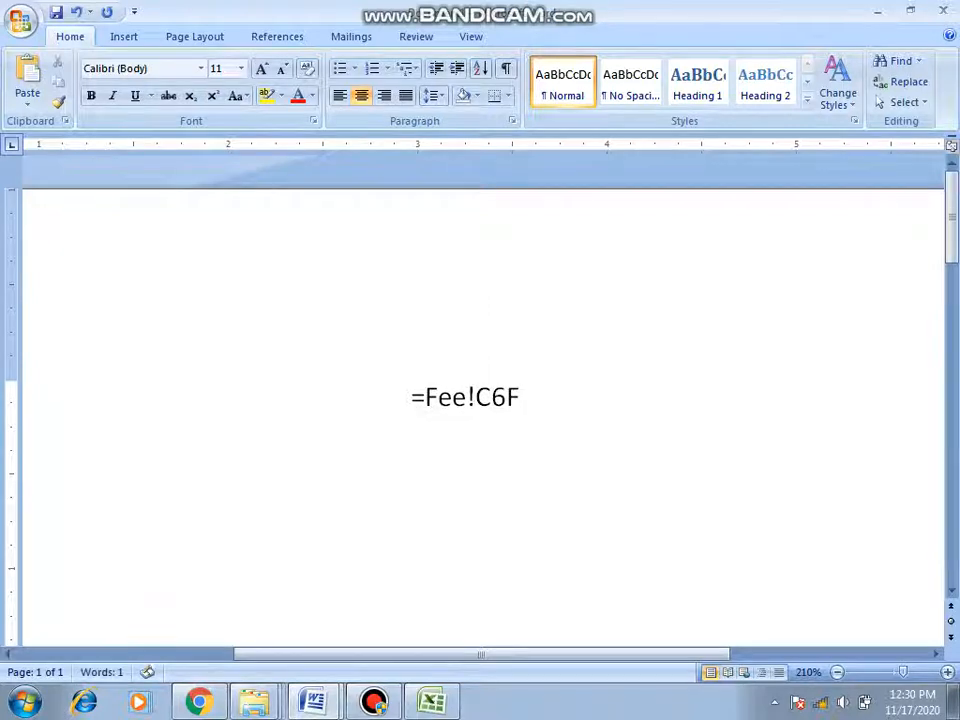
key(BackSpace)
text(+)
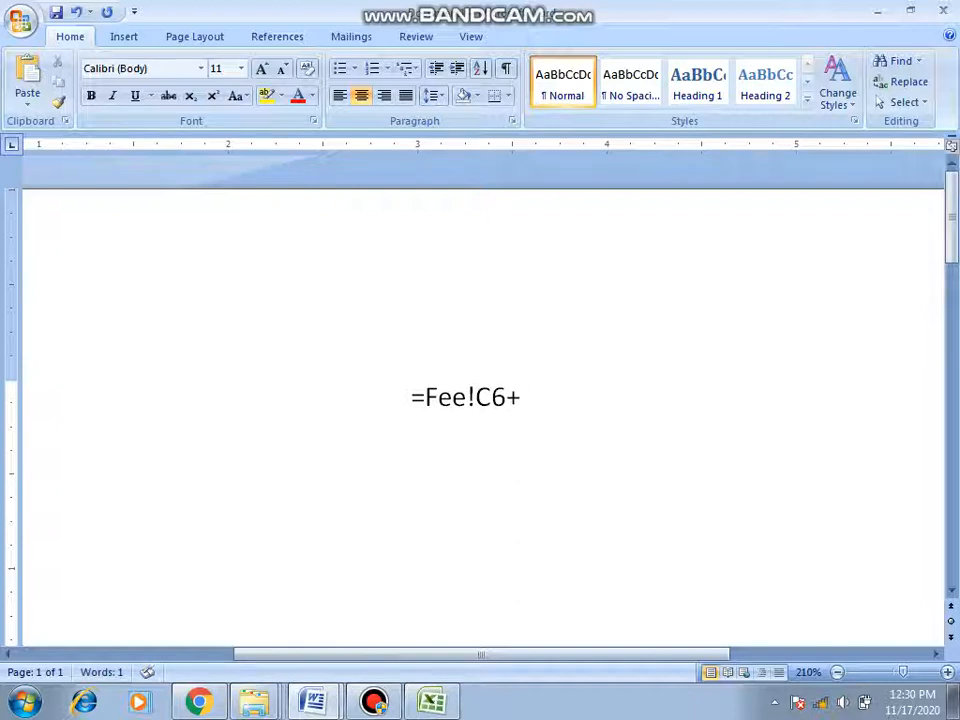
text(Fee)
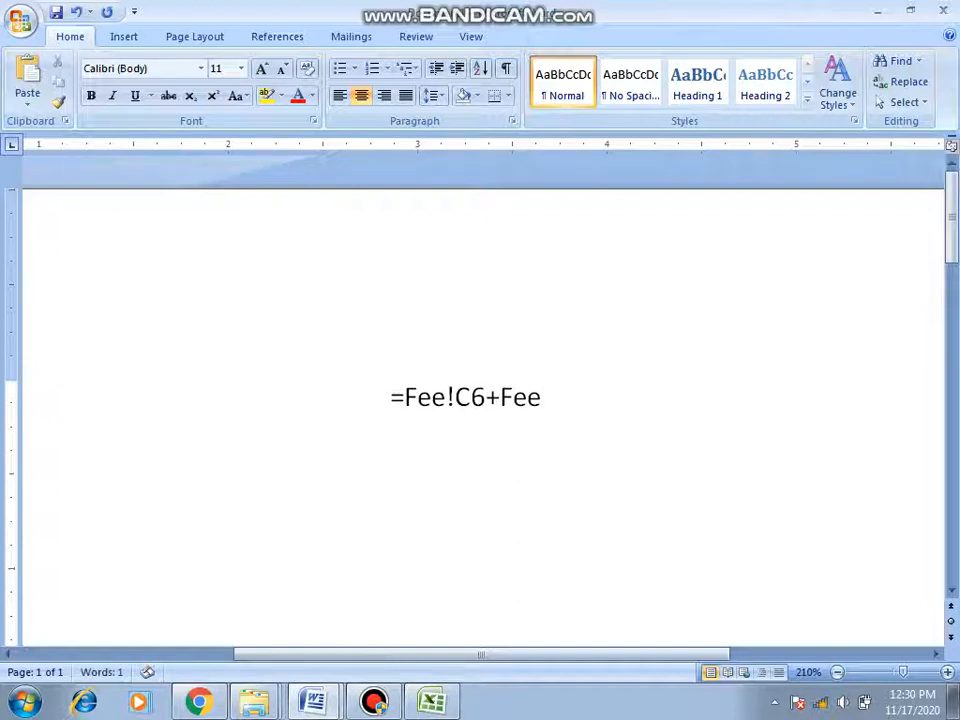
text(!)
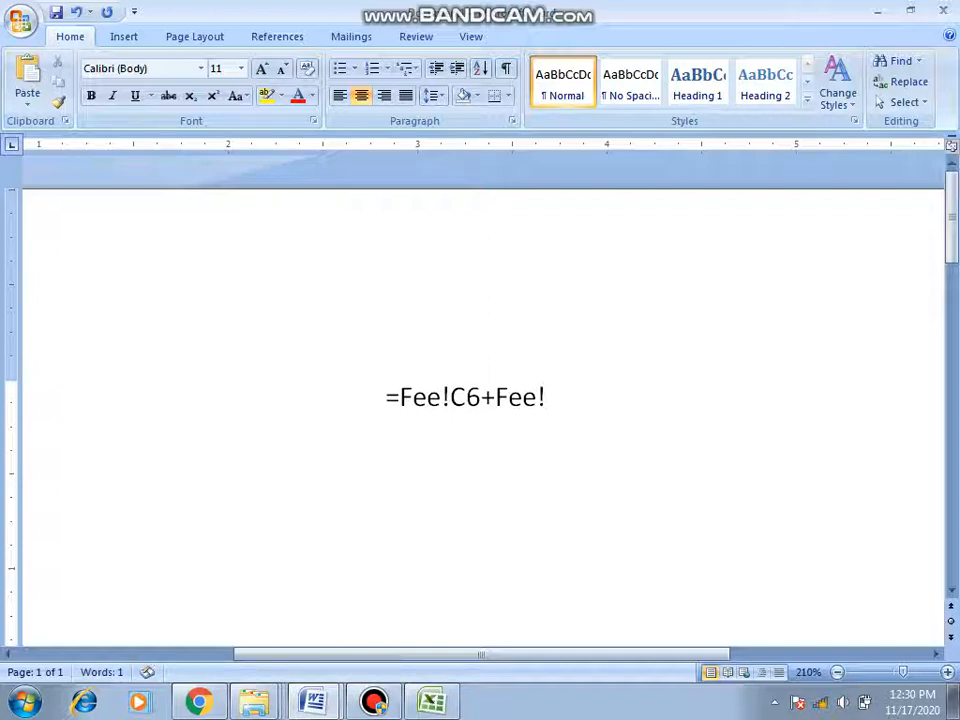
scroll(465, 636, down, 3)
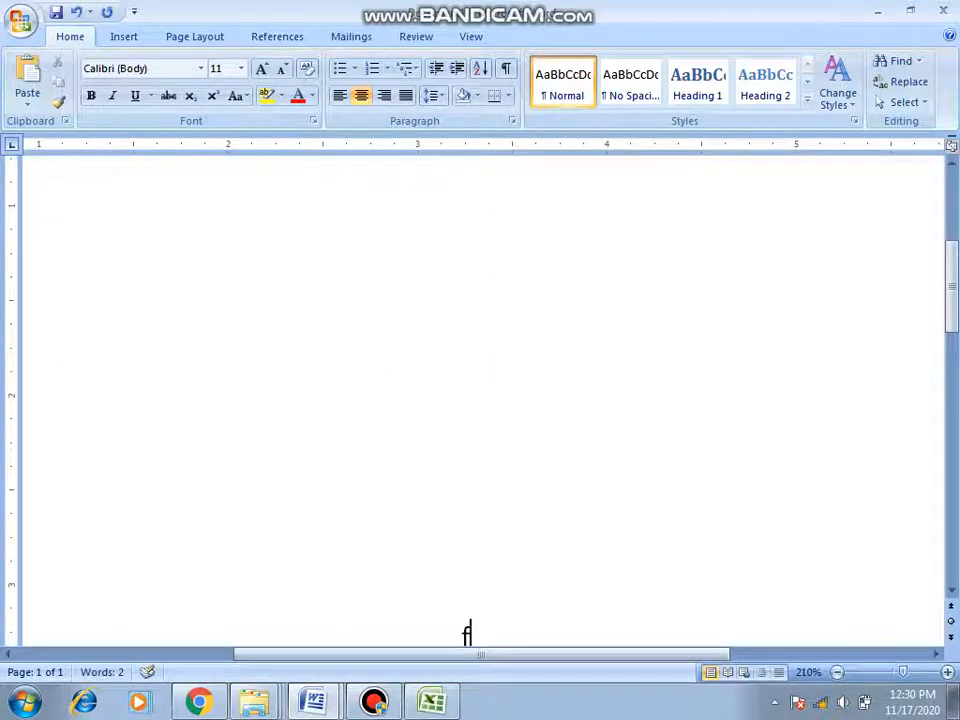
key(BackSpace)
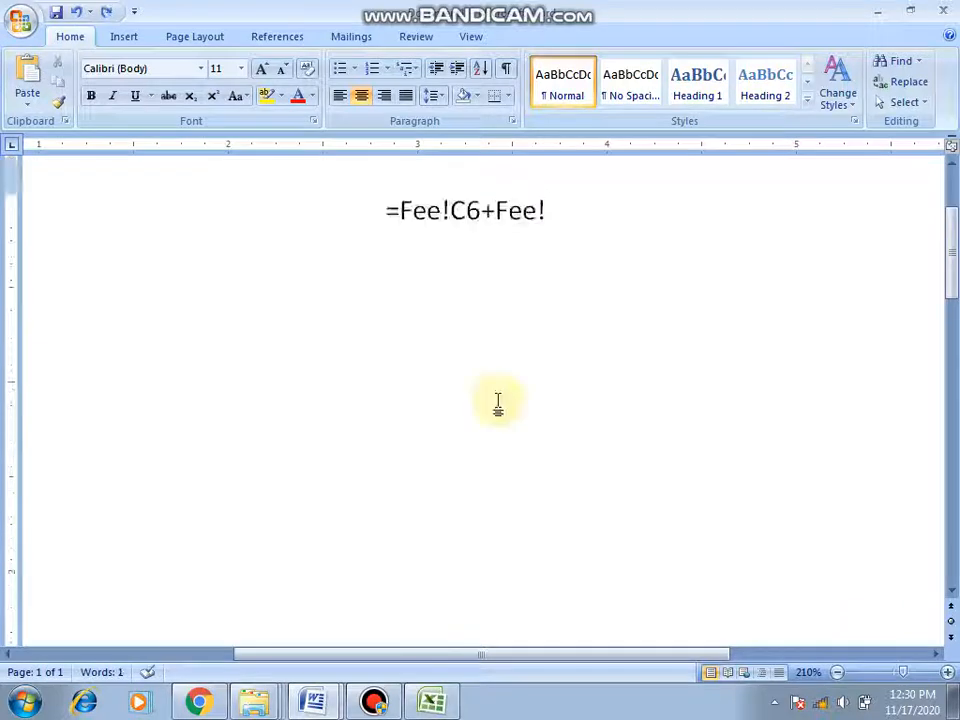
text(F)
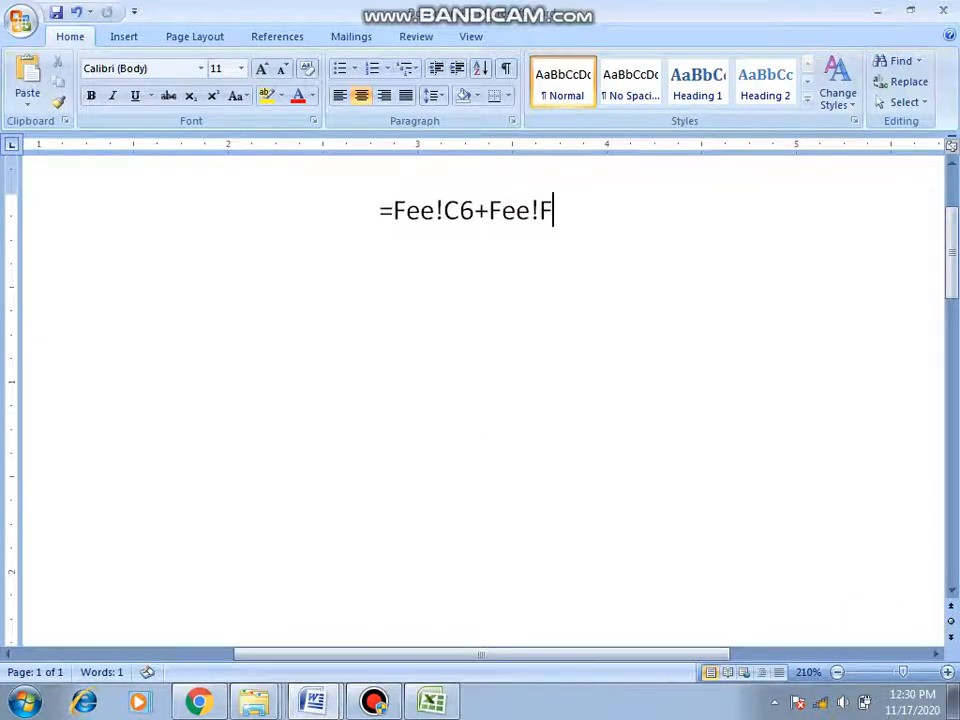
text(6)
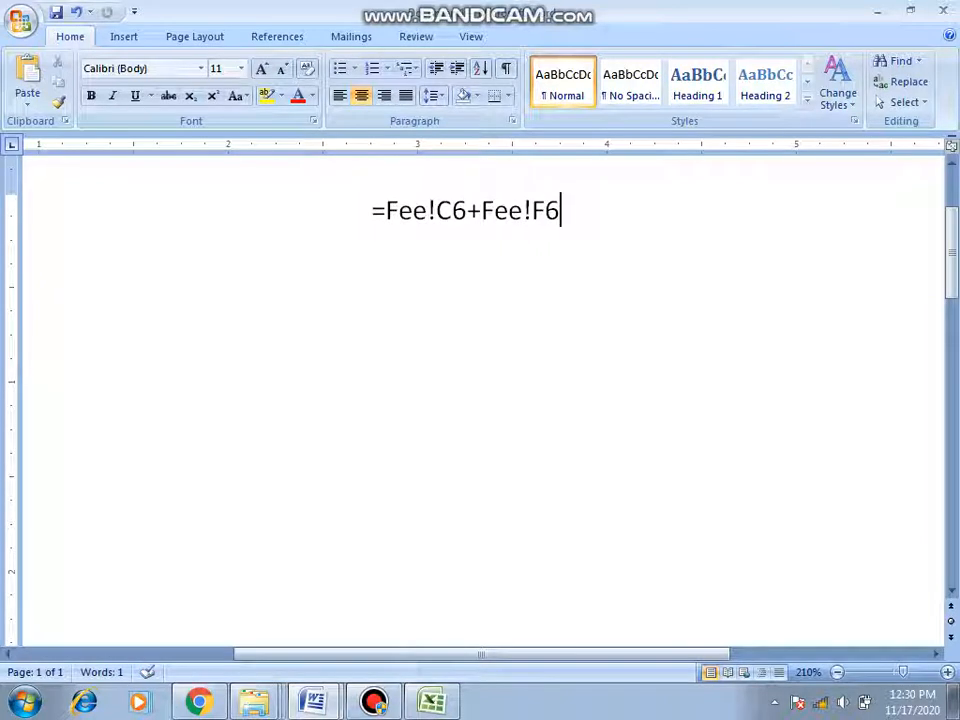
- Highlight the full expression after the equals sign and its C6 and F6 cell addresses to review the formula's structure
key(shift+Left)
key(shift+Left)
key(shift+Left)
key(shift+Left)
key(shift+Left)
key(shift+Left)
key(shift+Left)
key(shift+Left)
key(shift+Left)
key(shift+Left)
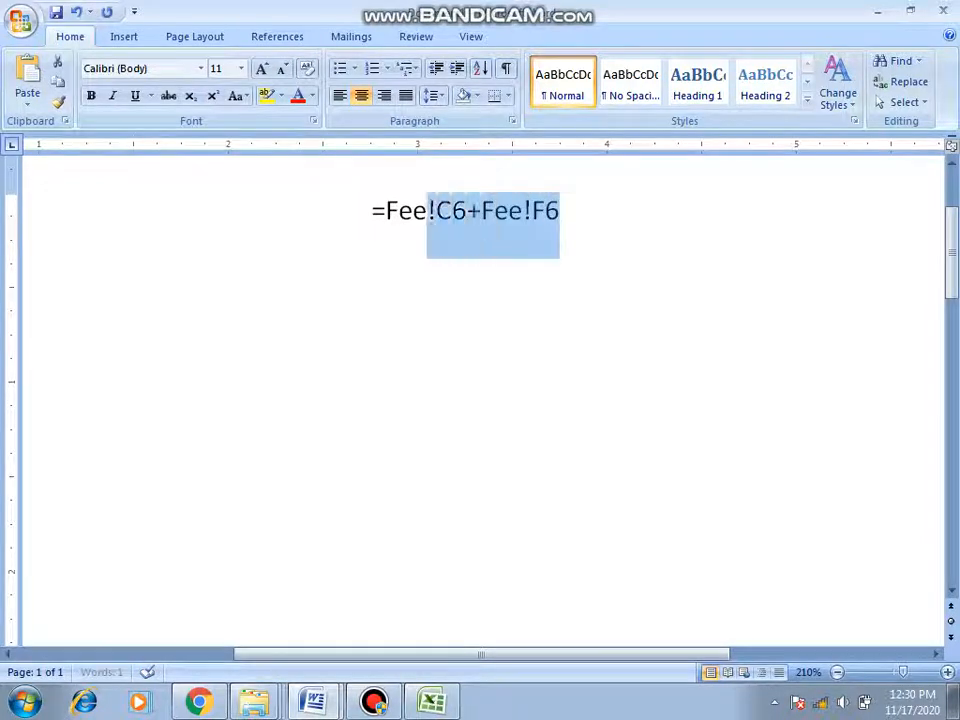
key(shift+Left)
key(shift+Left)
key(shift+Left)
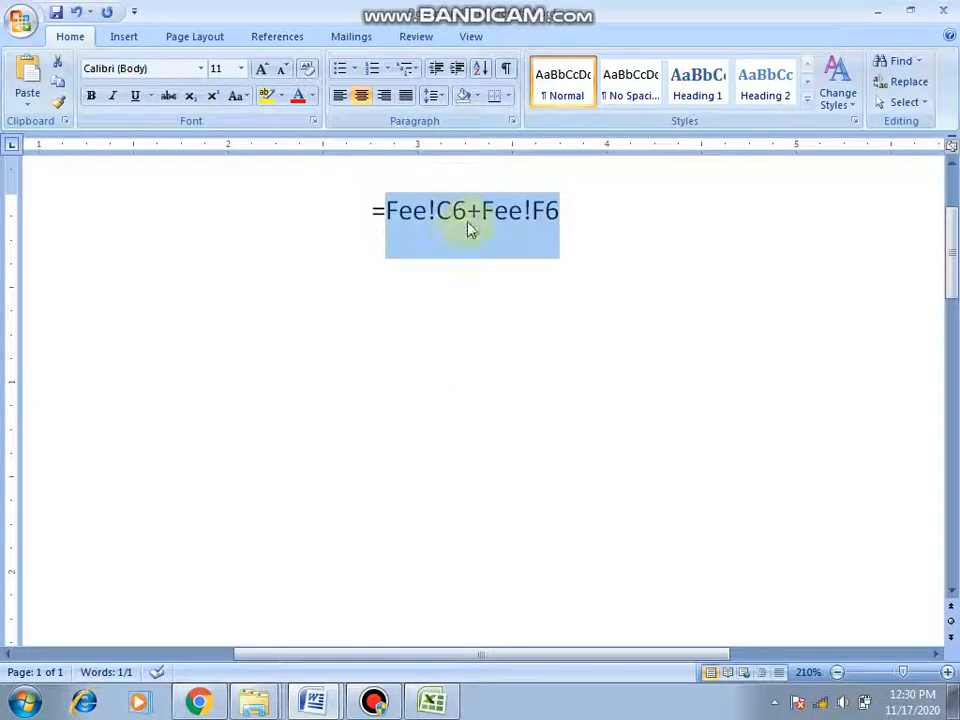
double_click(450, 212)
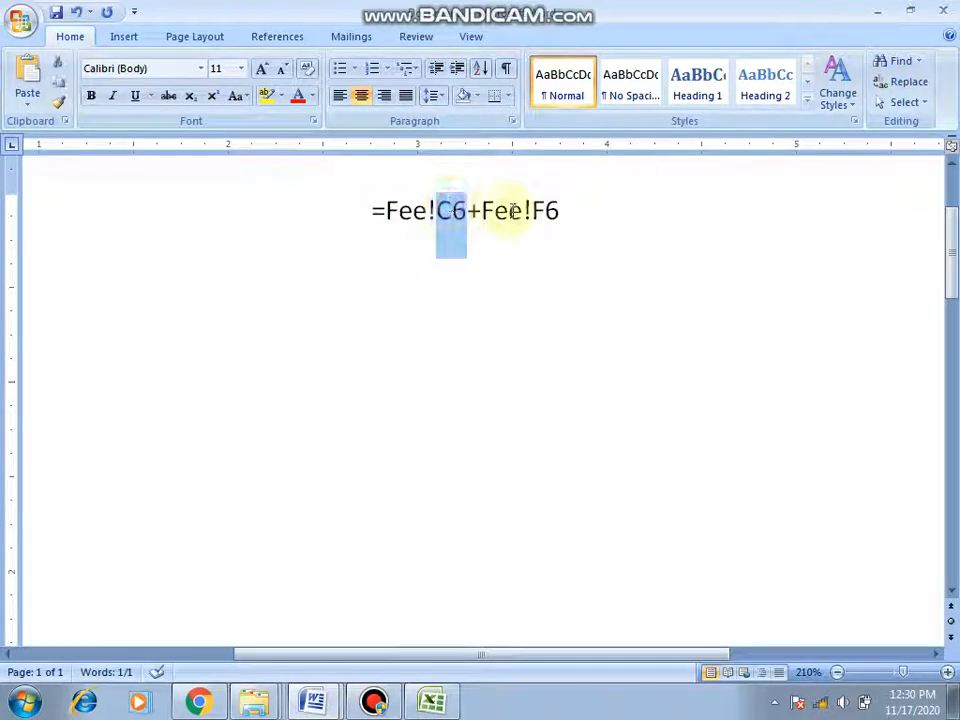
double_click(545, 212)
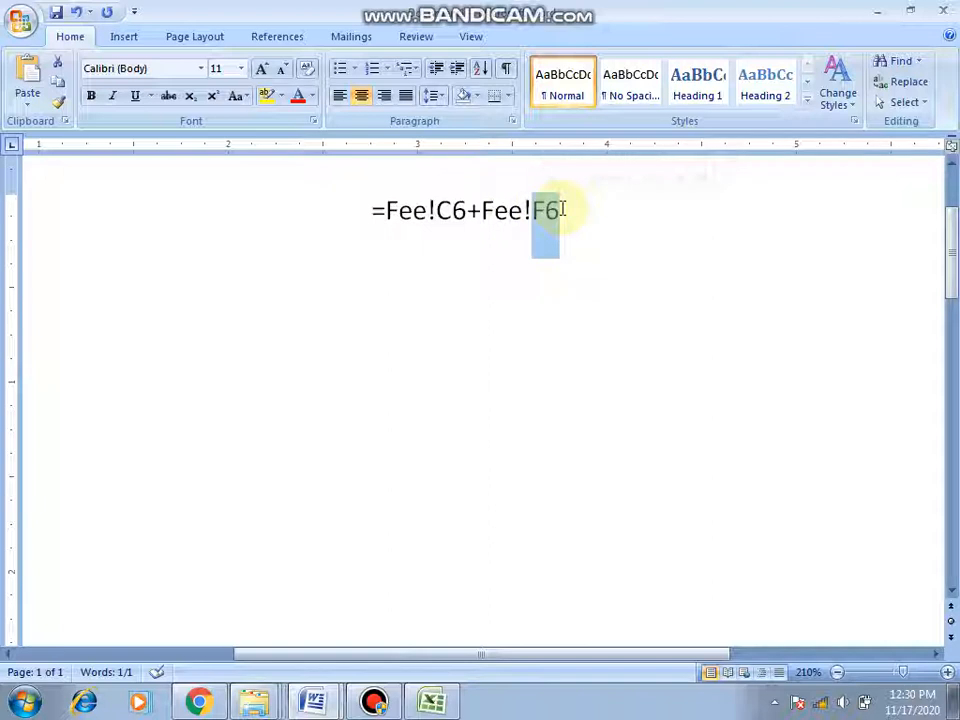
drag(563, 208, 403, 226)
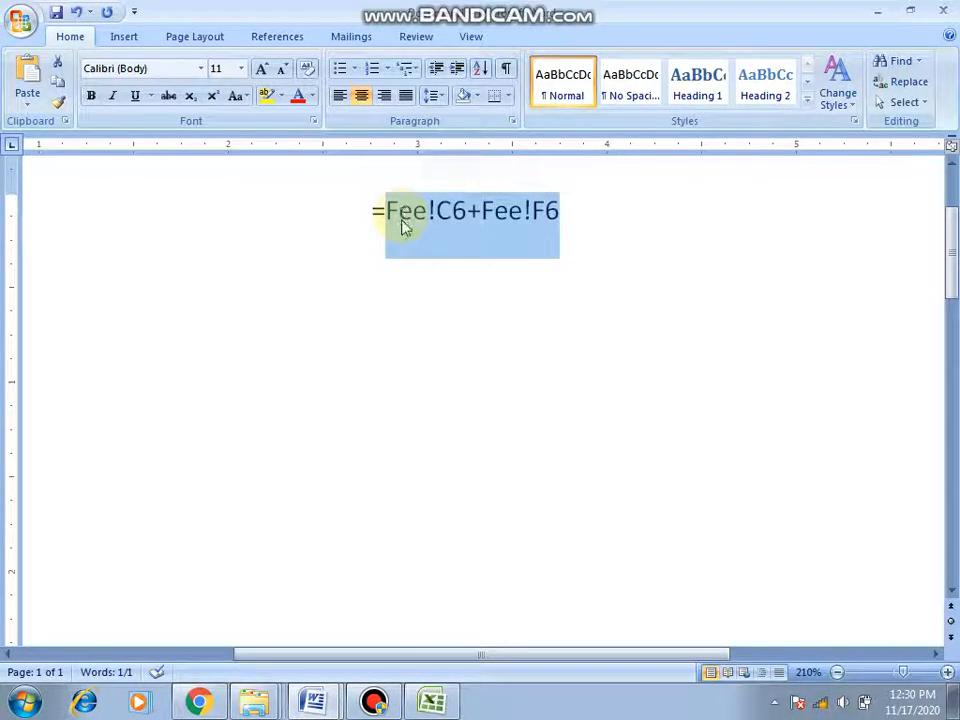
click(564, 210)
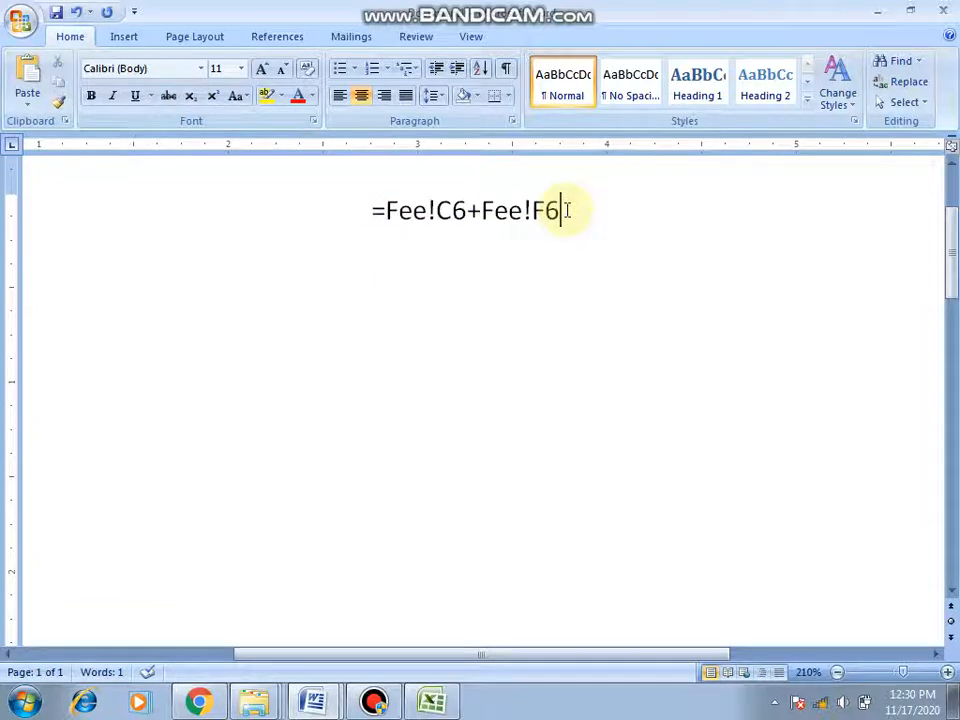
- Switch to the Excel workbook and examine the First year Fee and 2nd year Fee tables and their totals on the Fee sheet
click(433, 703)
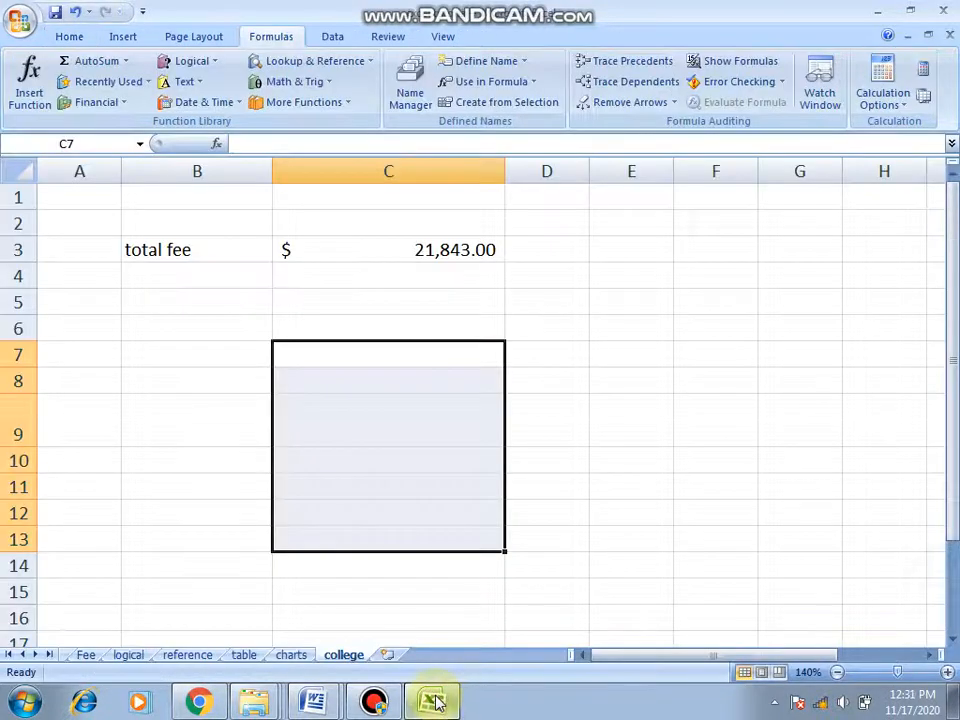
click(86, 656)
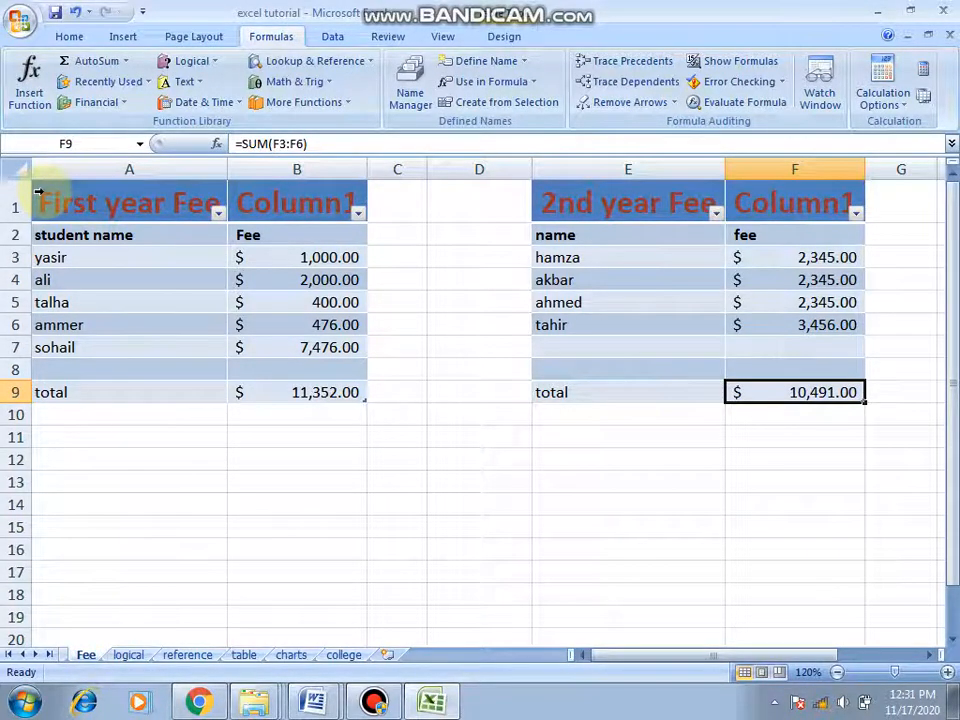
drag(37, 192, 202, 385)
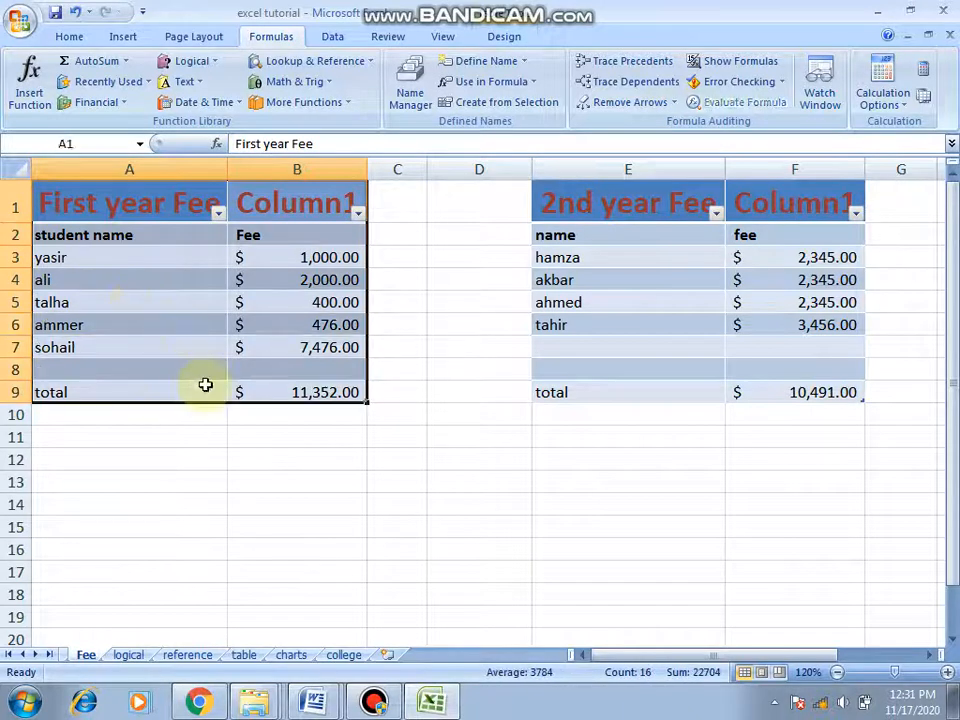
click(61, 199)
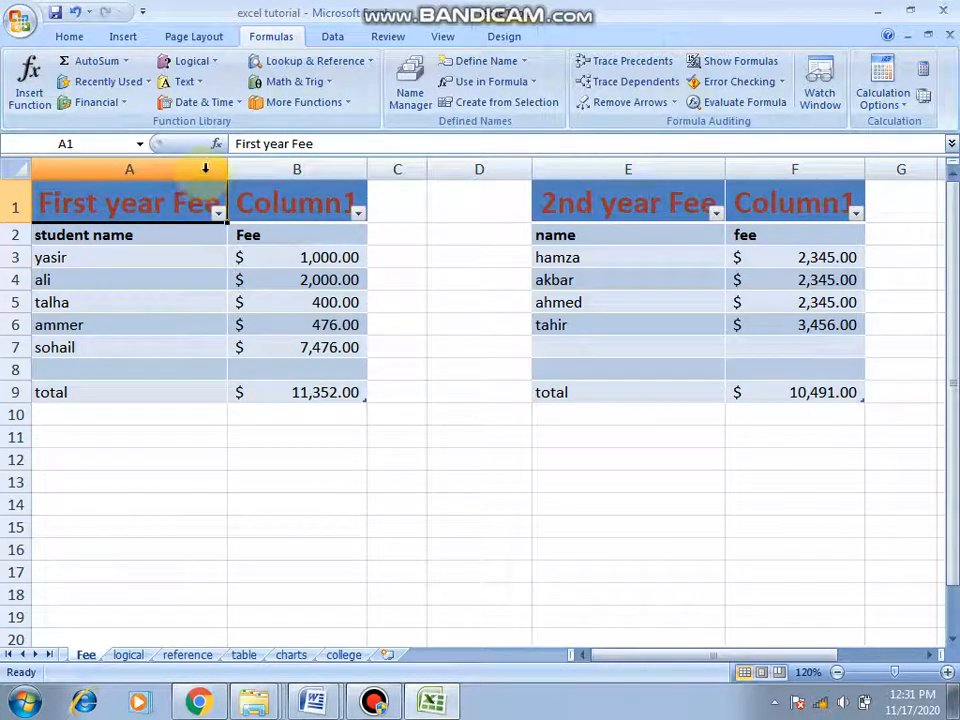
click(590, 200)
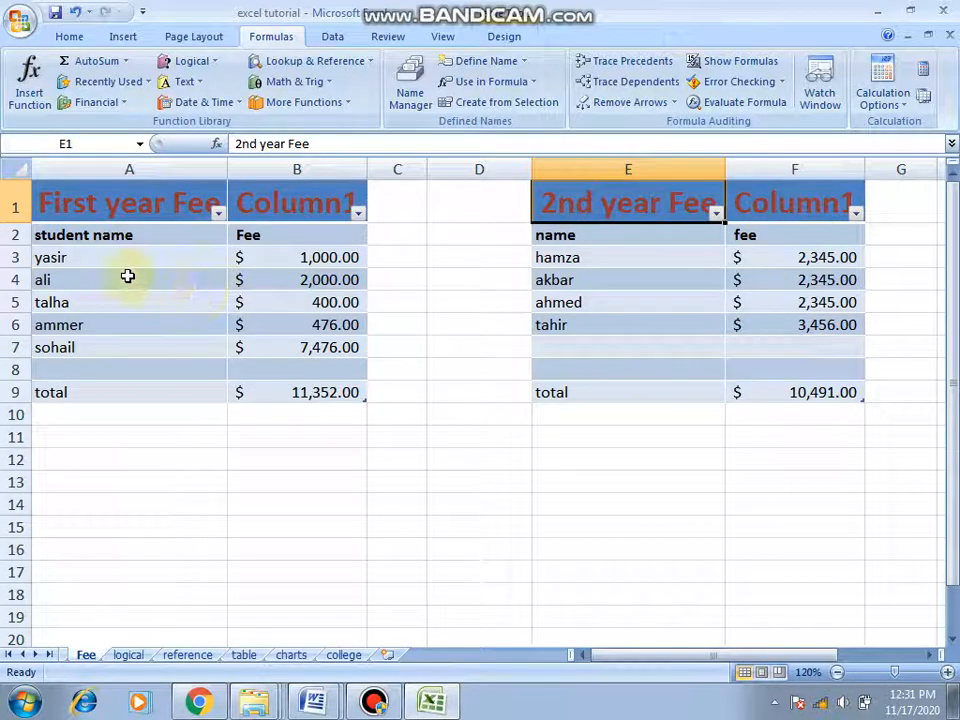
drag(60, 259, 336, 343)
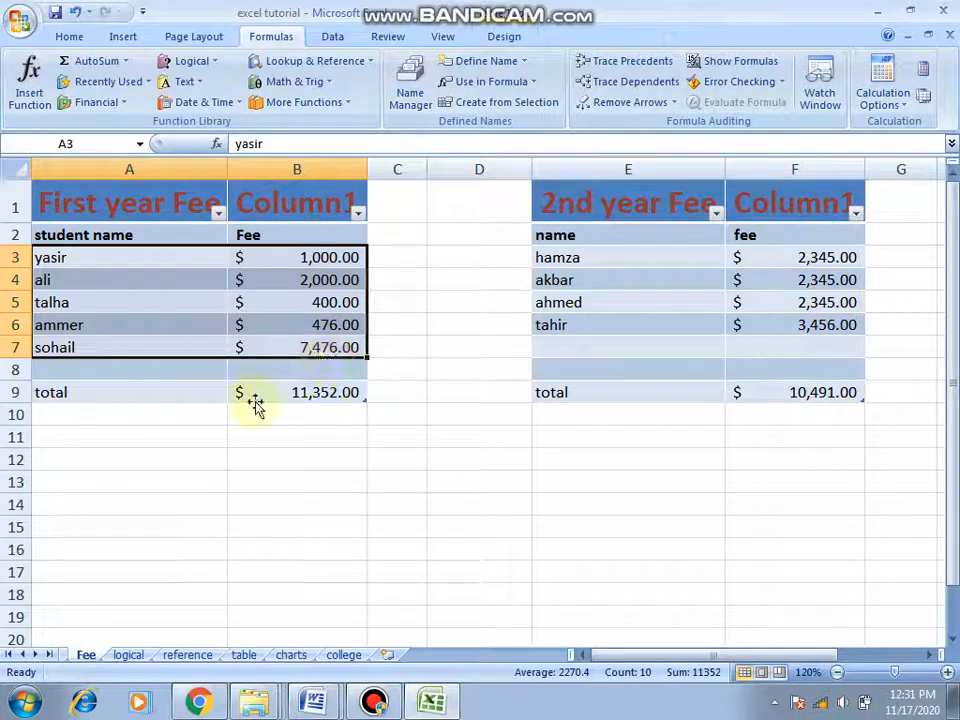
click(302, 395)
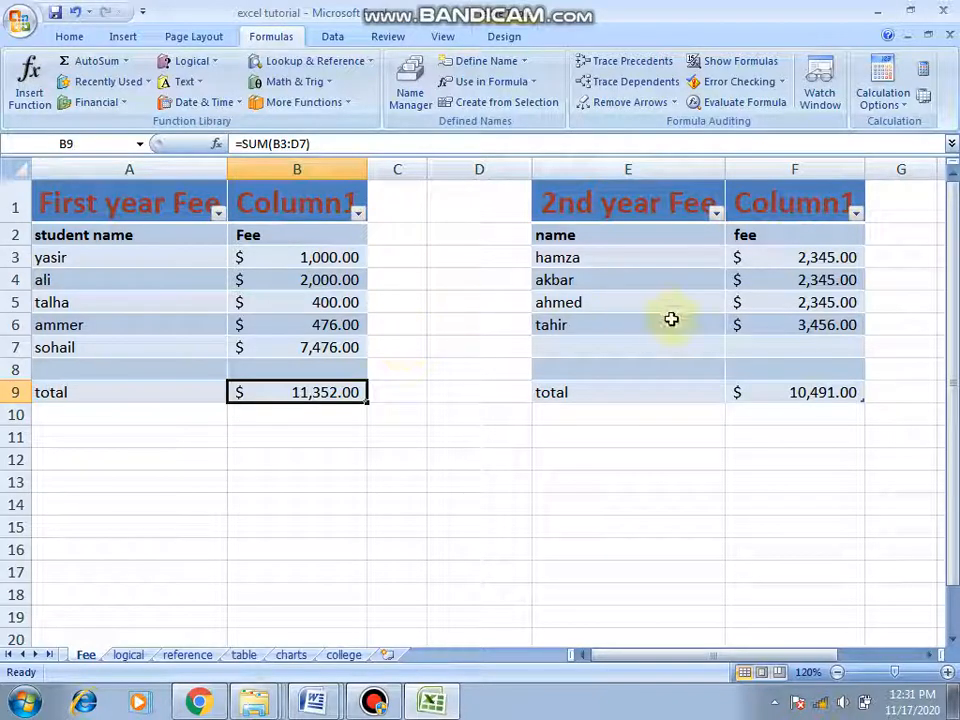
drag(610, 260, 622, 318)
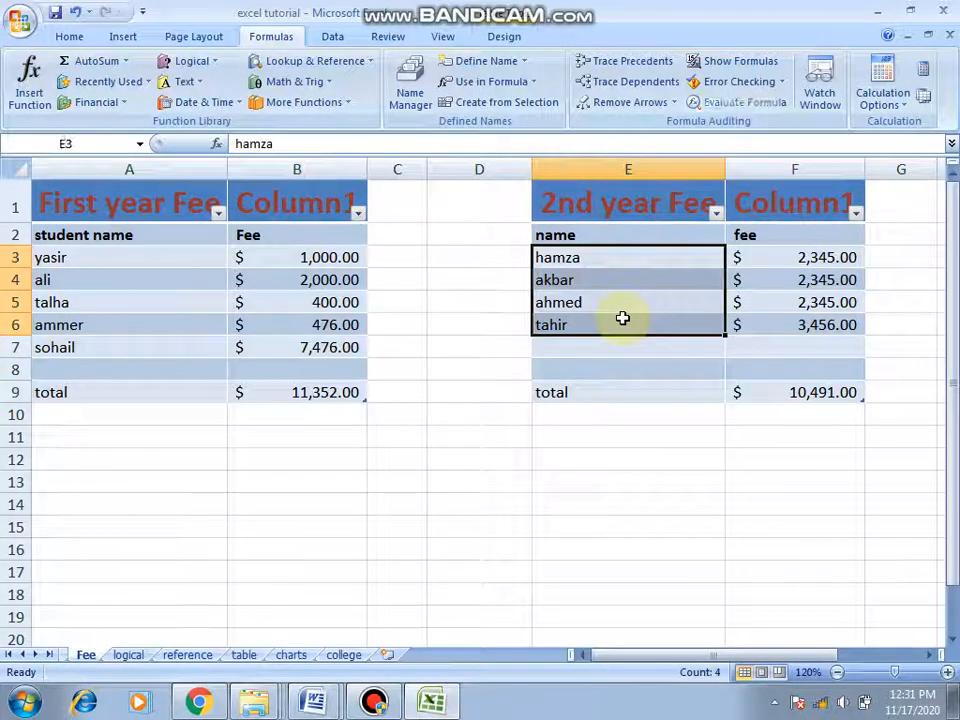
click(779, 395)
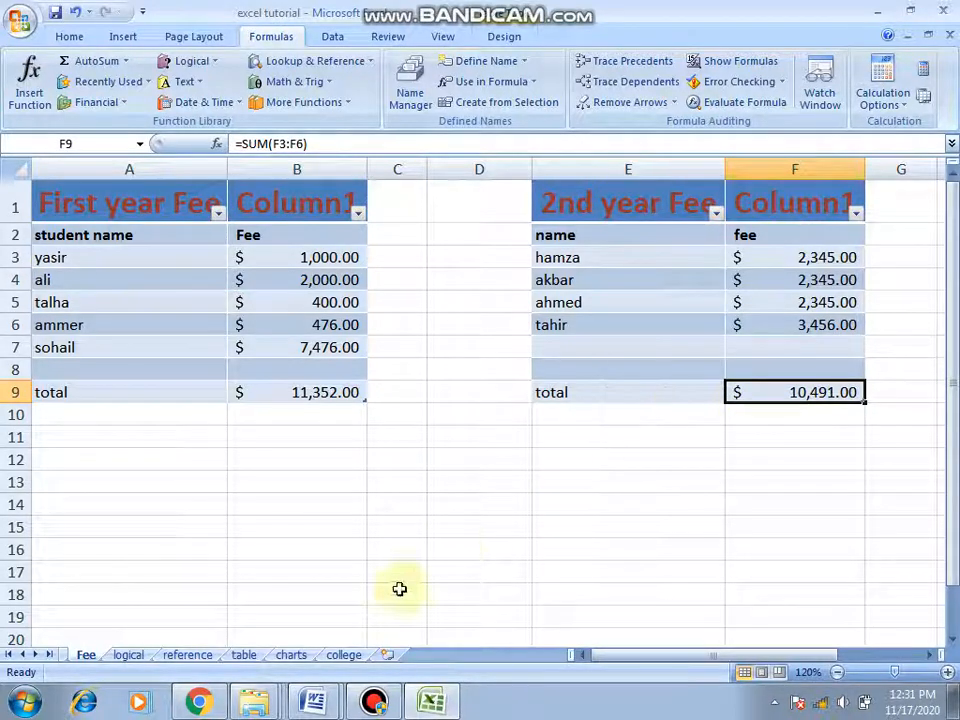
- On the college sheet, review the total fee formula in cell C3 and clear the cell
click(345, 656)
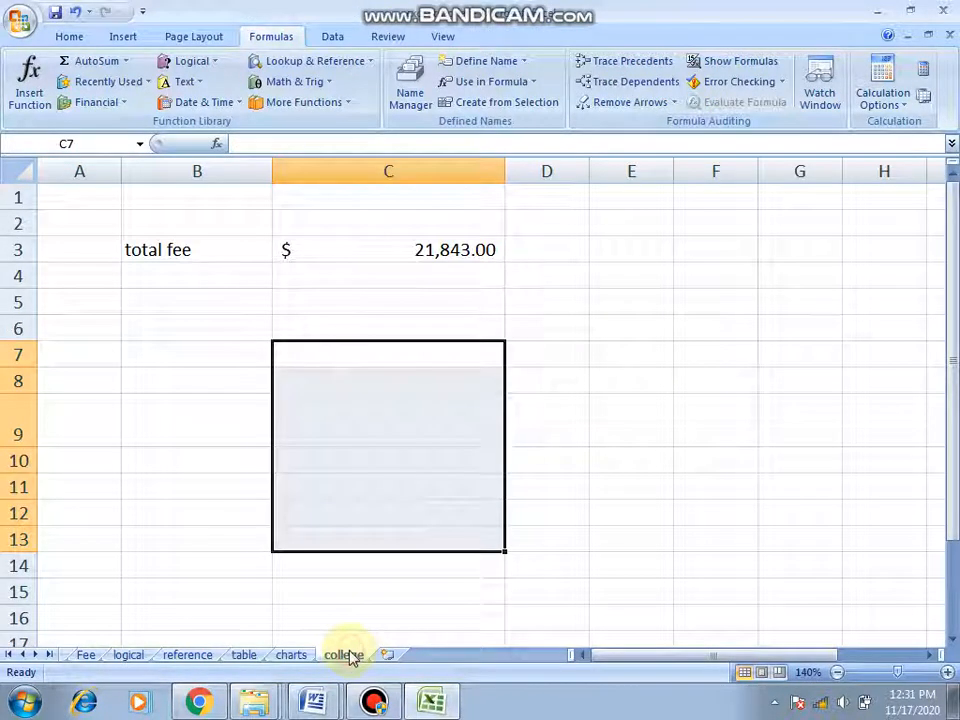
click(398, 248)
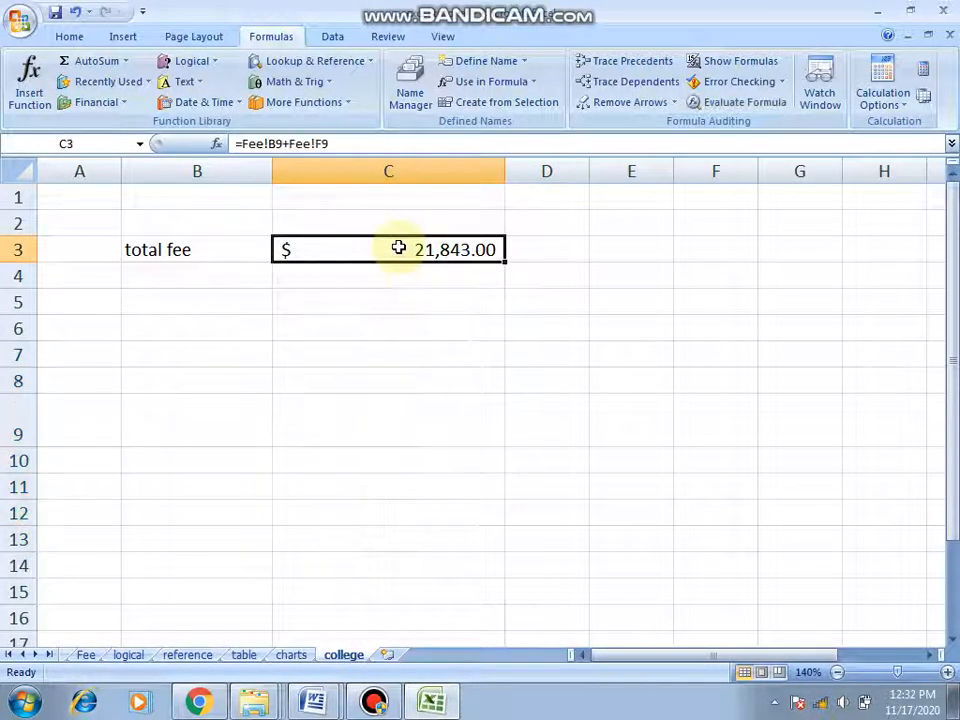
drag(343, 143, 191, 154)
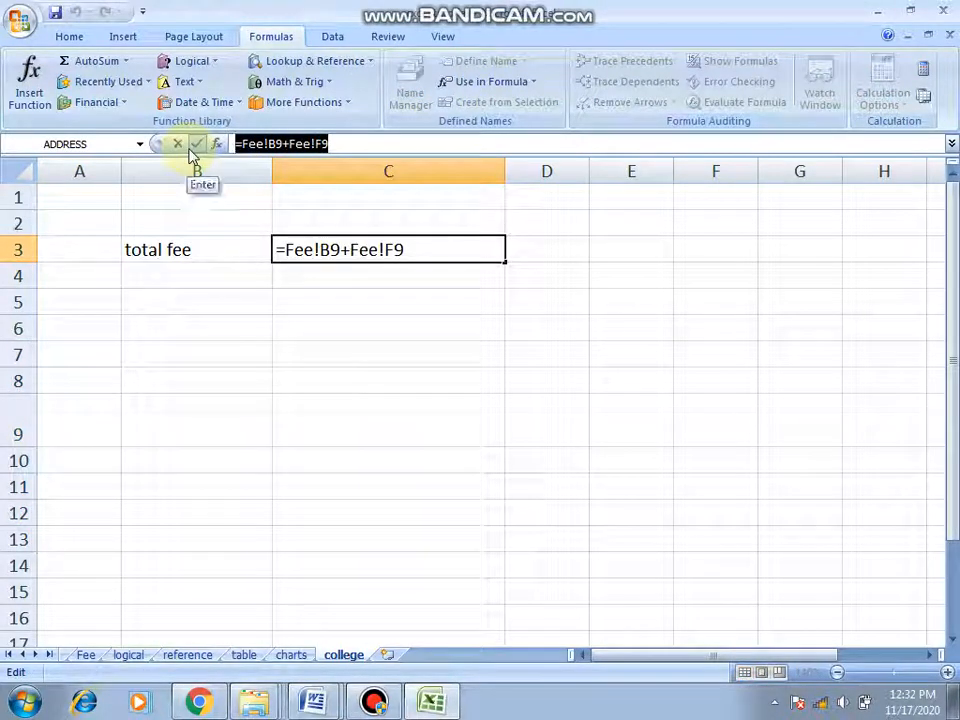
click(436, 251)
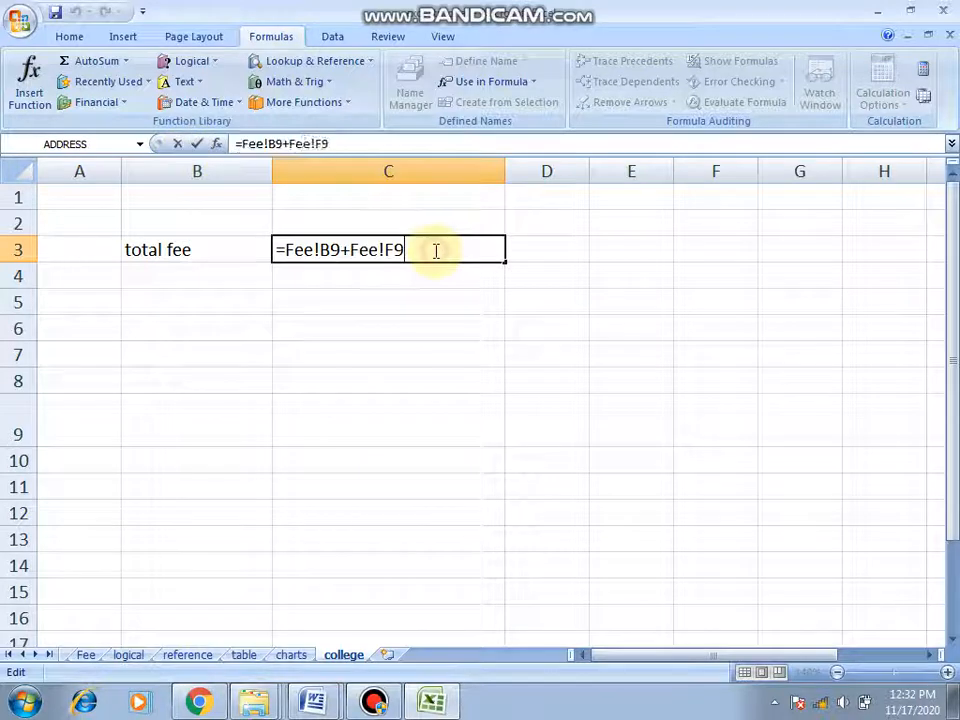
key(Return)
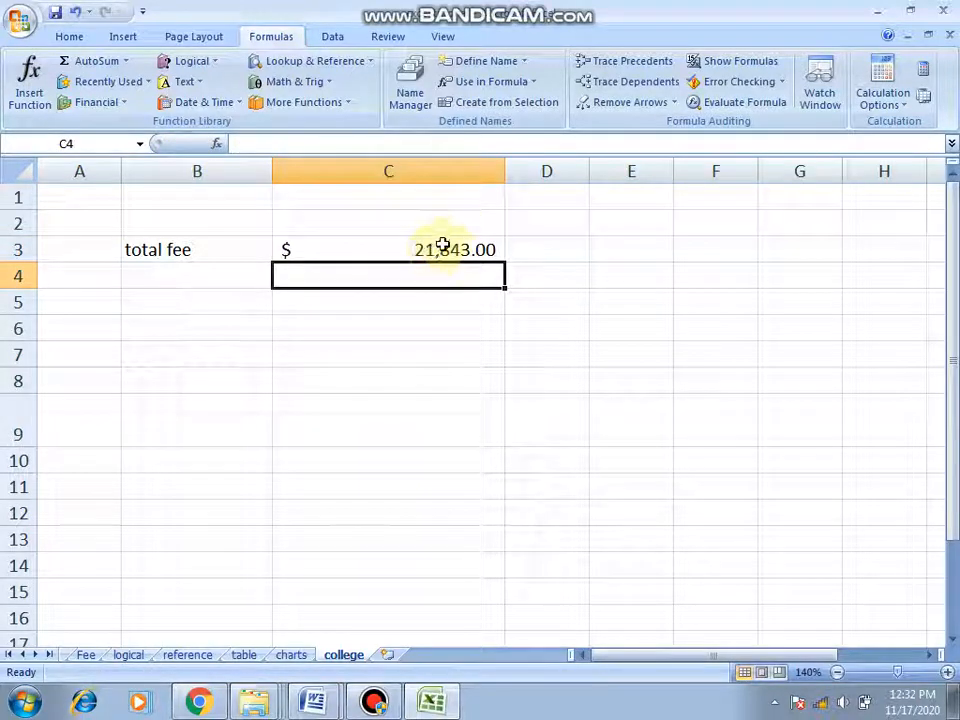
click(442, 245)
key(Delete)
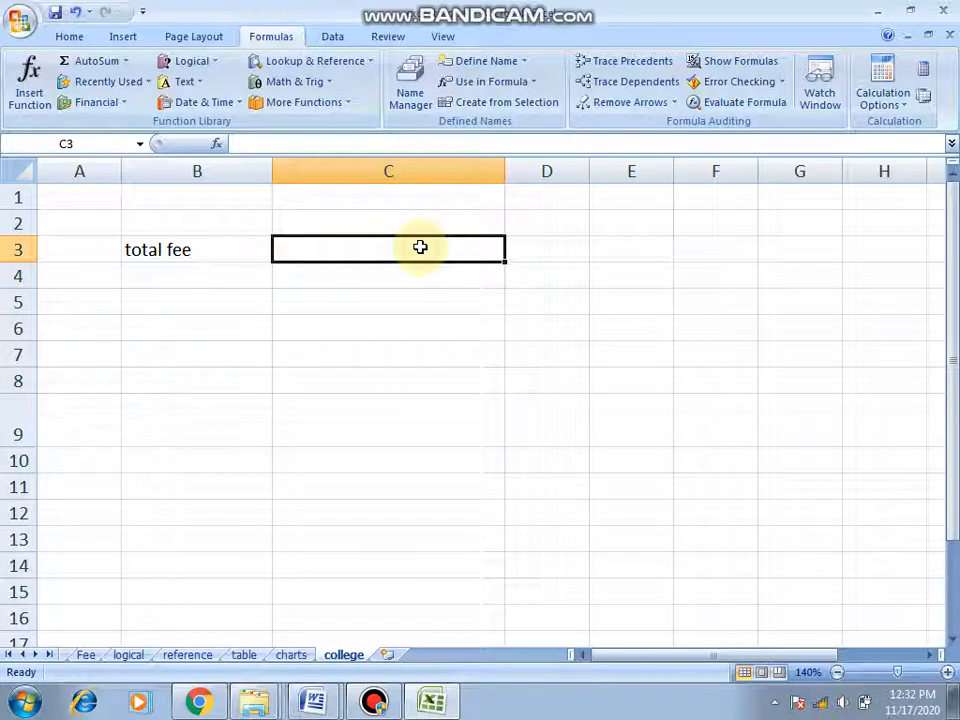
- Try to enter =Fee!Fee!B9 in cell C3, picking the first-year total from the Fee sheet
text(=)
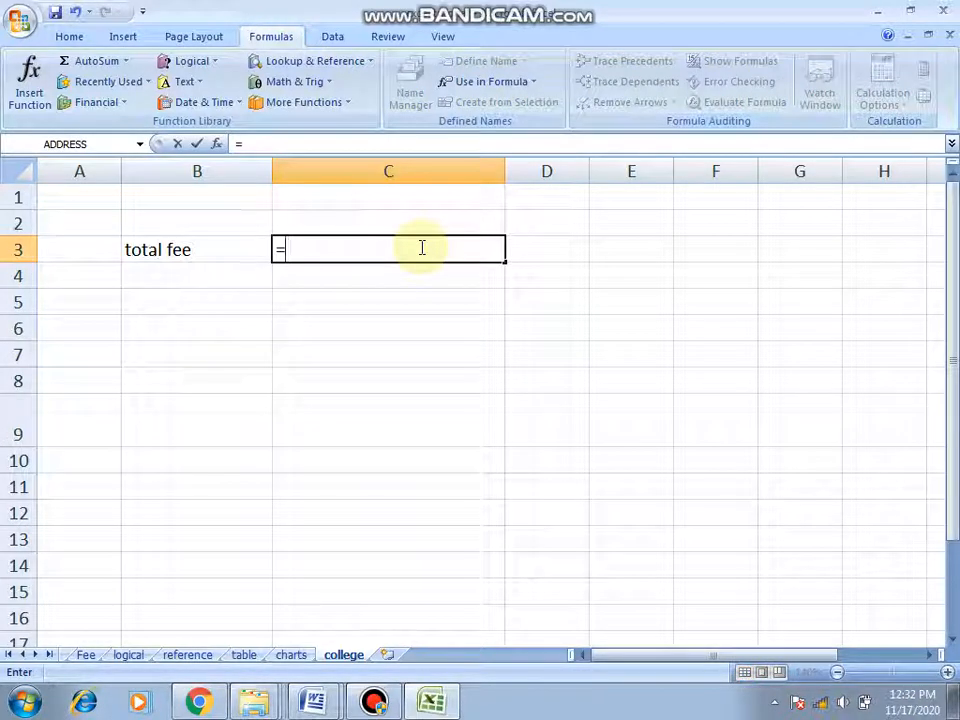
click(422, 248)
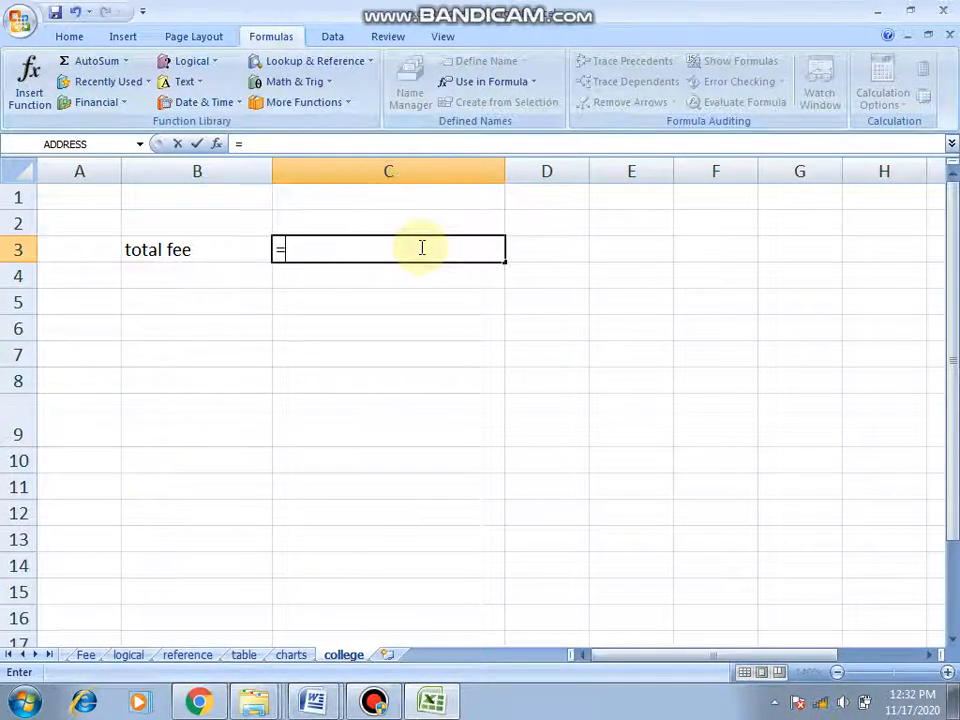
text(F)
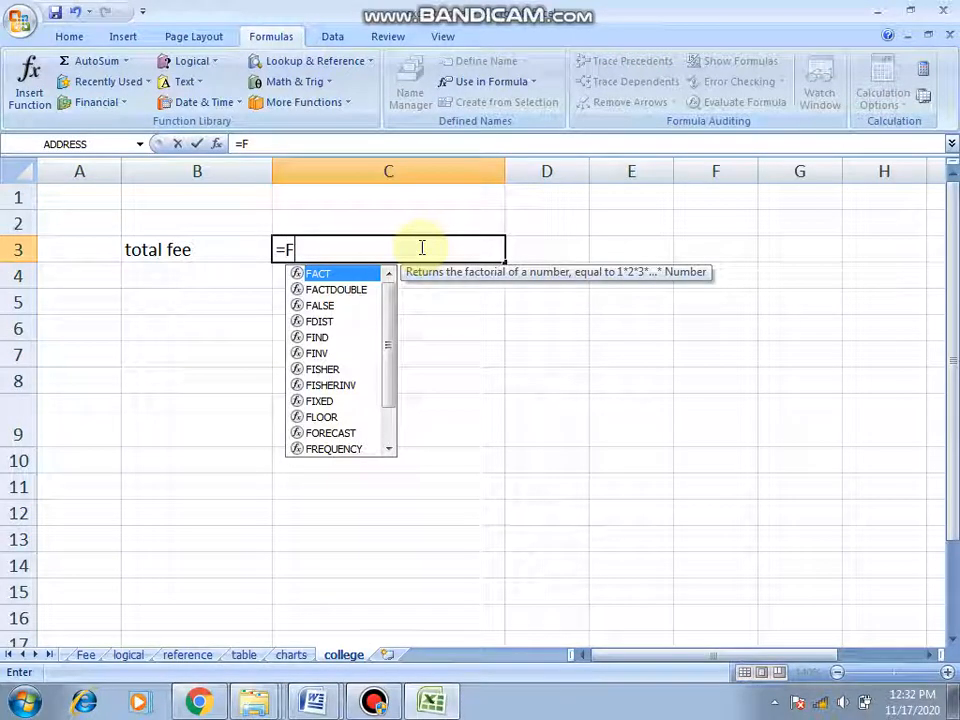
text(ee)
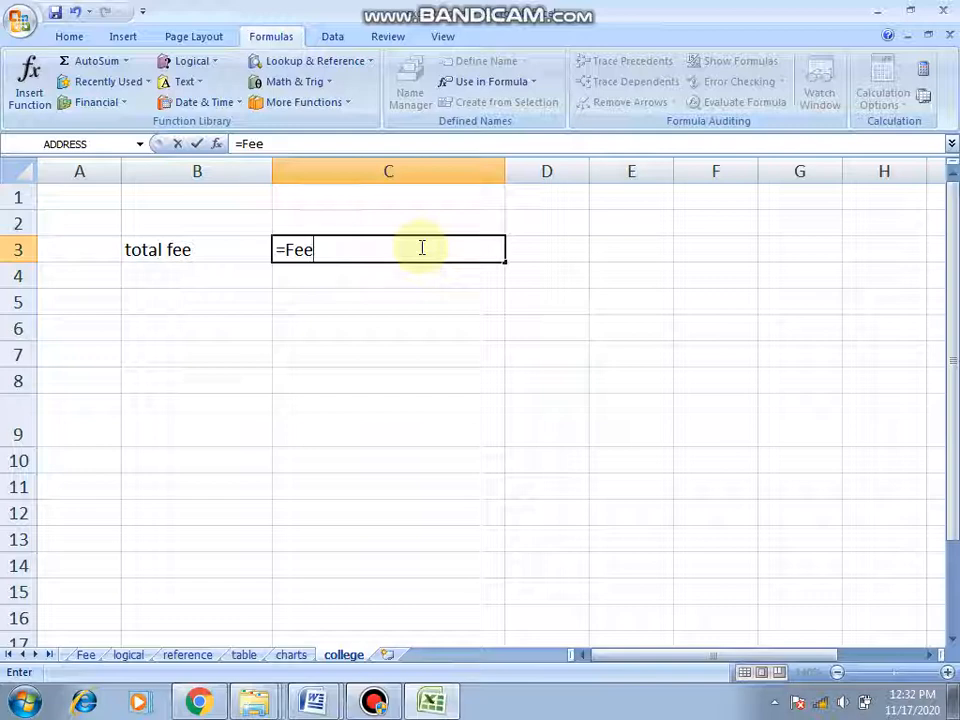
text(!)
click(86, 656)
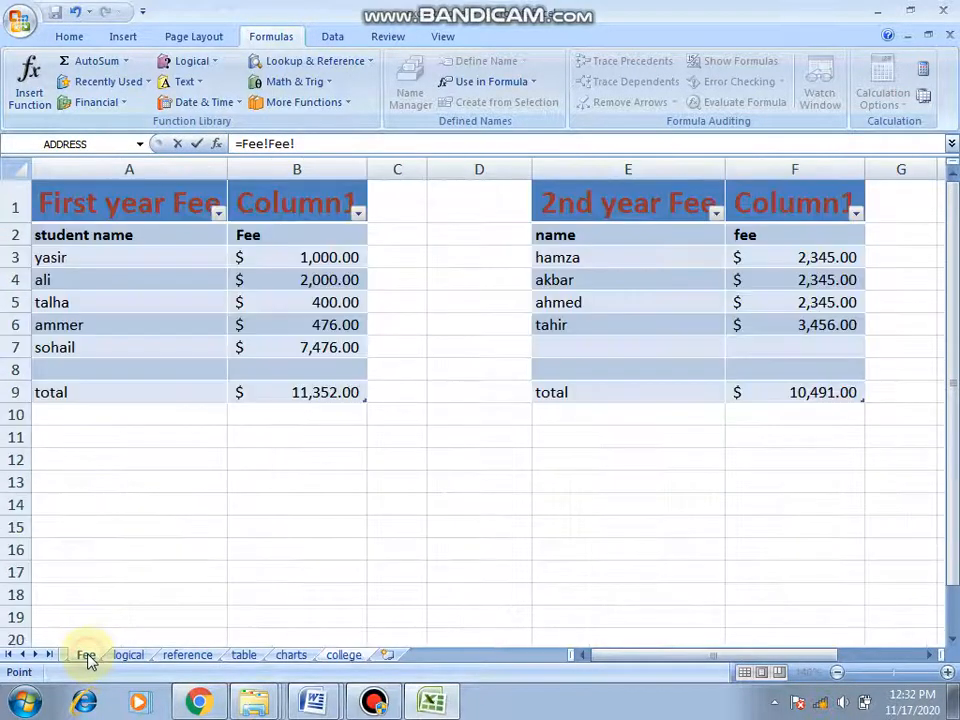
click(290, 392)
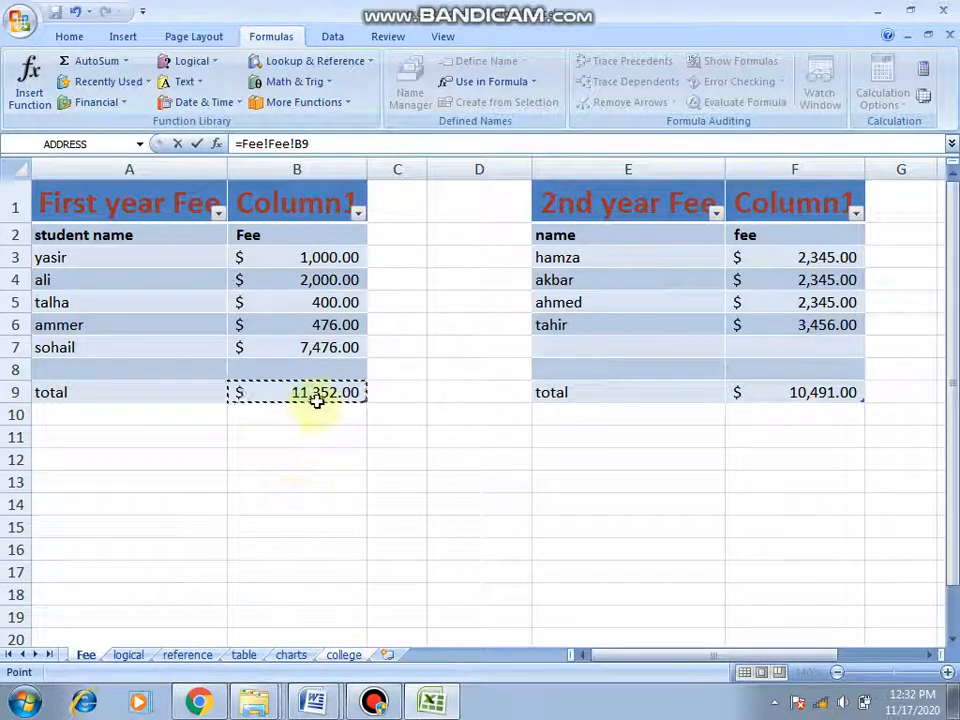
key(Return)
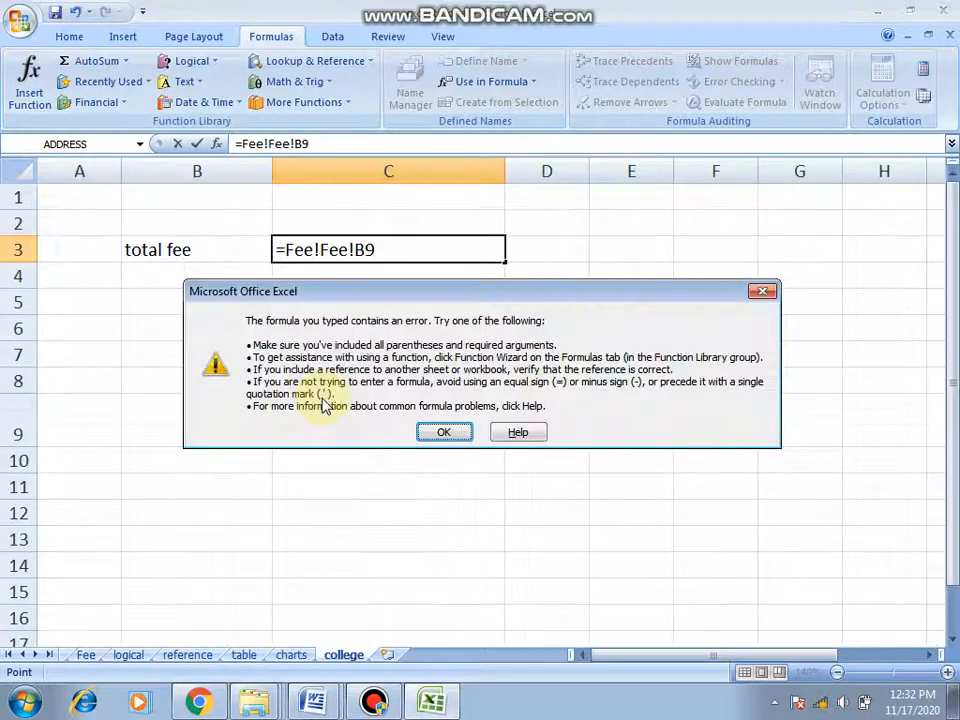
click(446, 434)
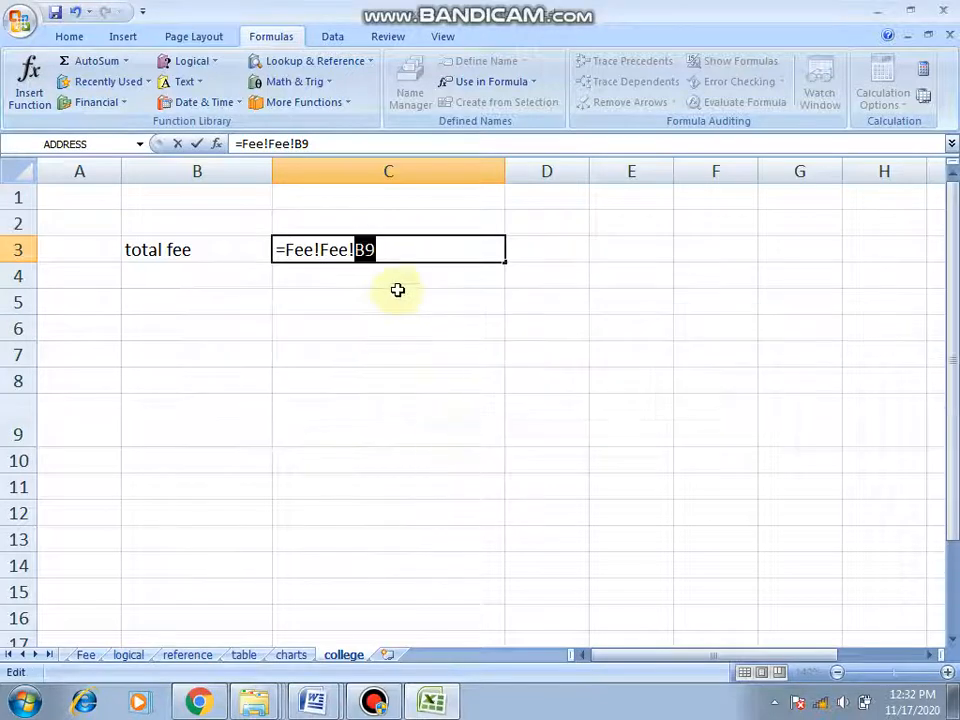
- Remove the duplicate Fee! prefix so the formula in C3 reads =Fee!B9
click(355, 249)
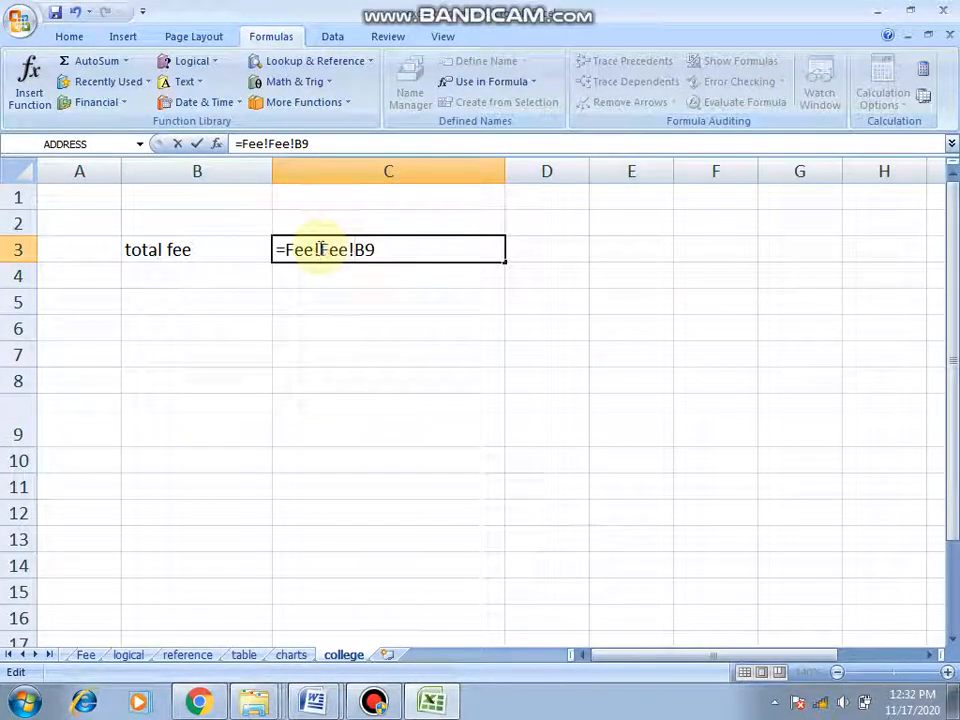
double_click(320, 249)
text(F)
key(BackSpace)
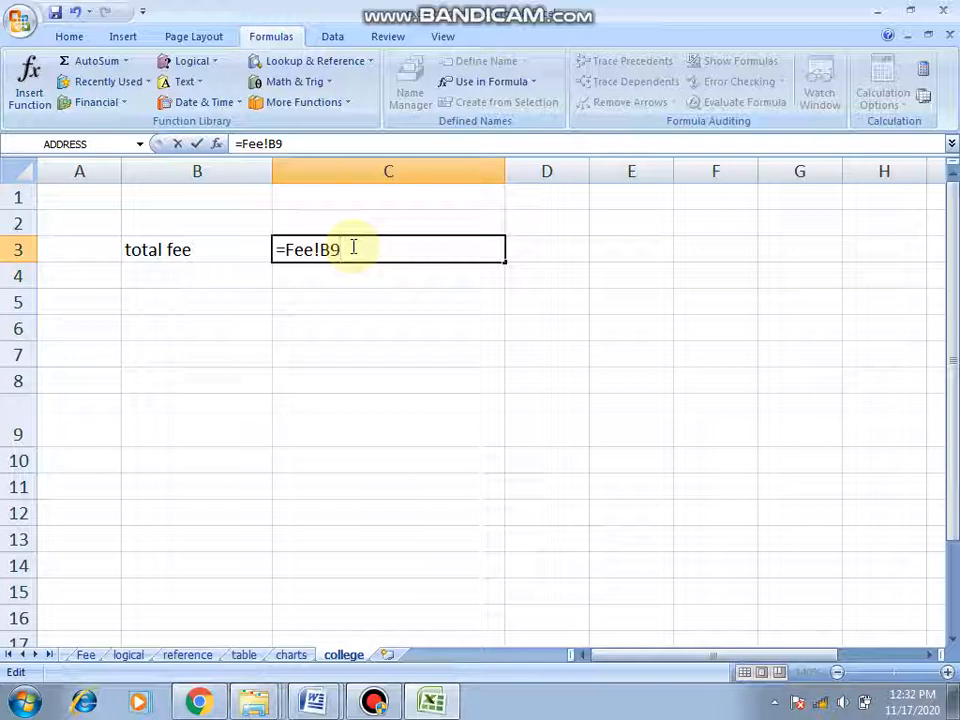
- Add the second-year total from the Fee sheet to complete the C3 formula as =Fee!B9+Fee!F9
text(+)
click(86, 655)
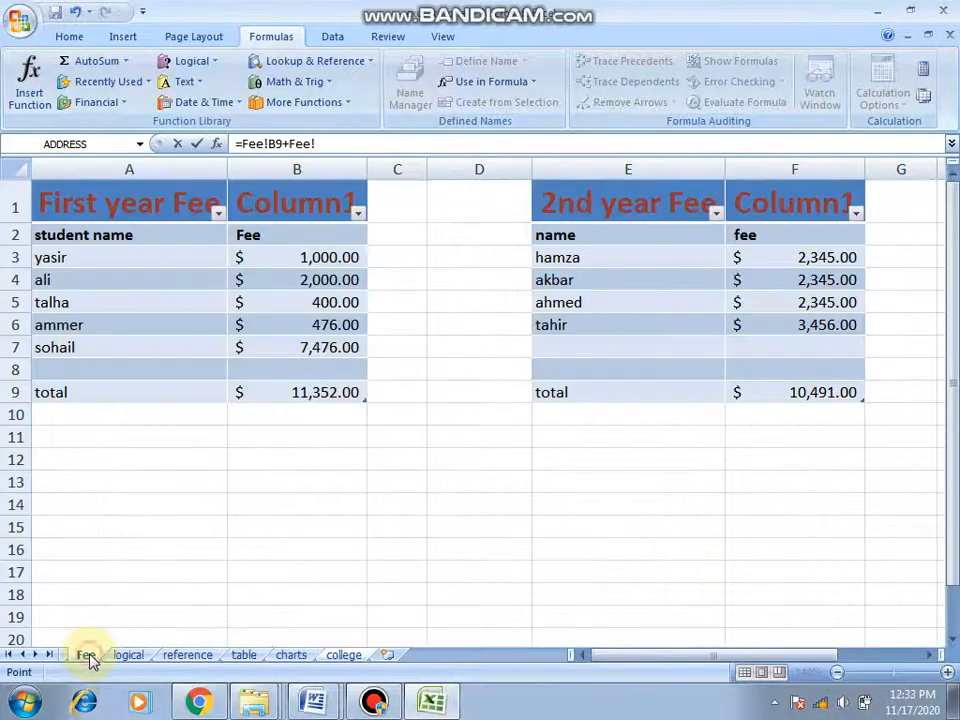
click(800, 392)
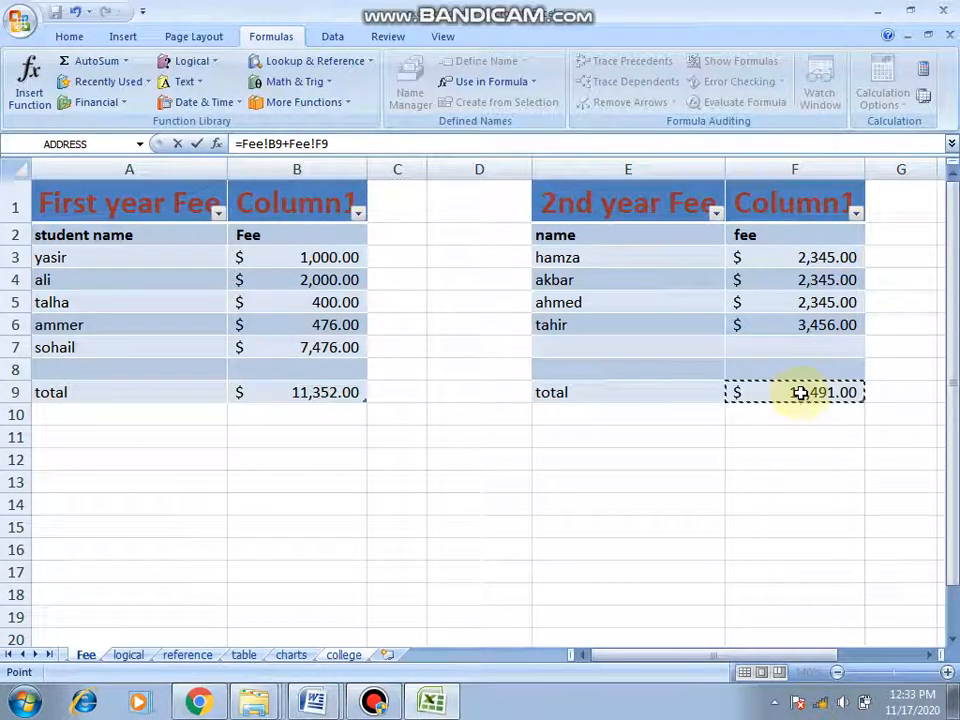
key(Return)
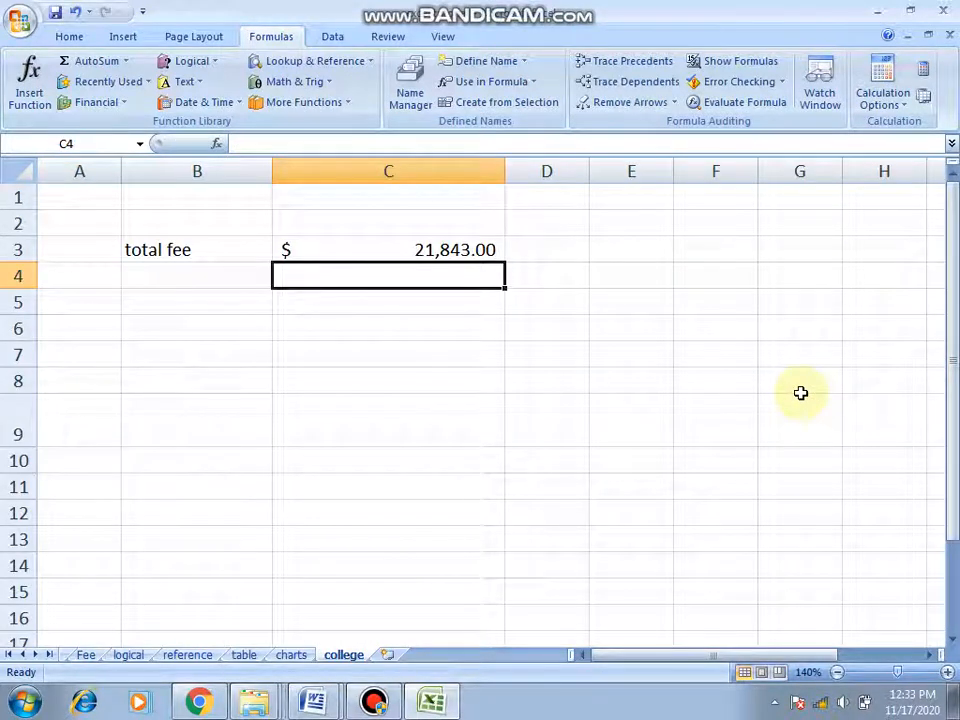
- Copy the formula from C3, switch to the Word document and replace the example there with =Fee!B9+Fee!F9
click(448, 249)
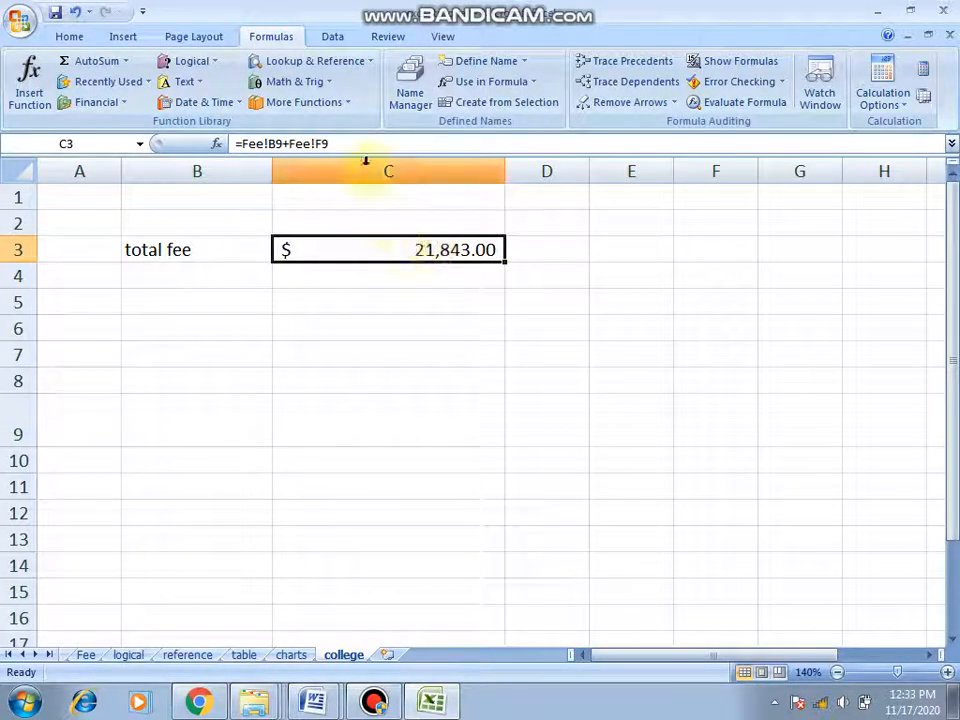
drag(365, 145, 236, 143)
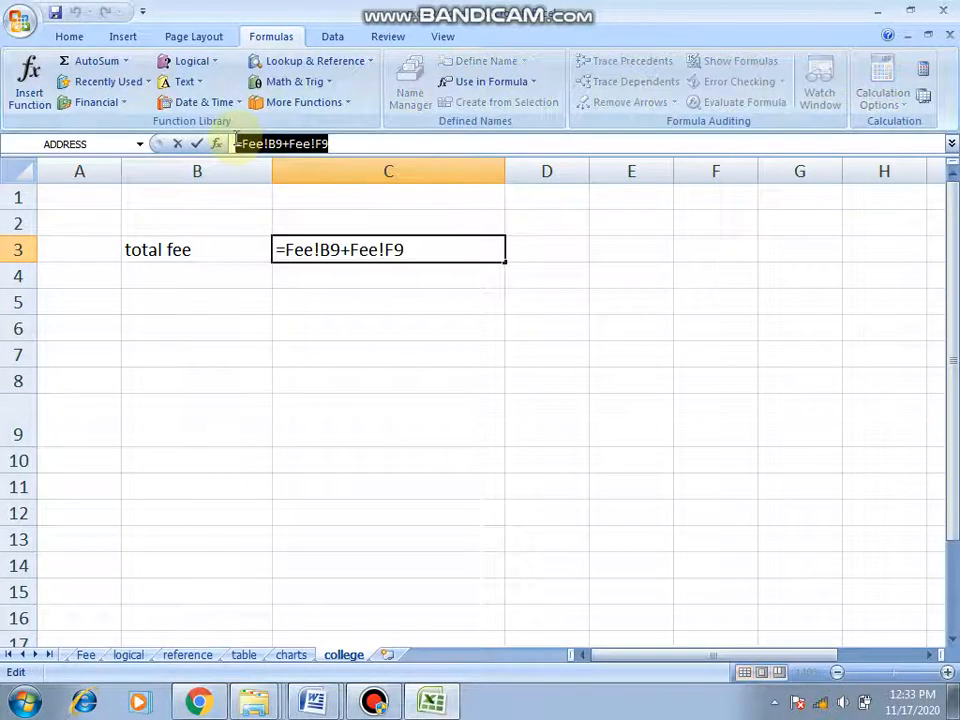
click(311, 700)
click(322, 657)
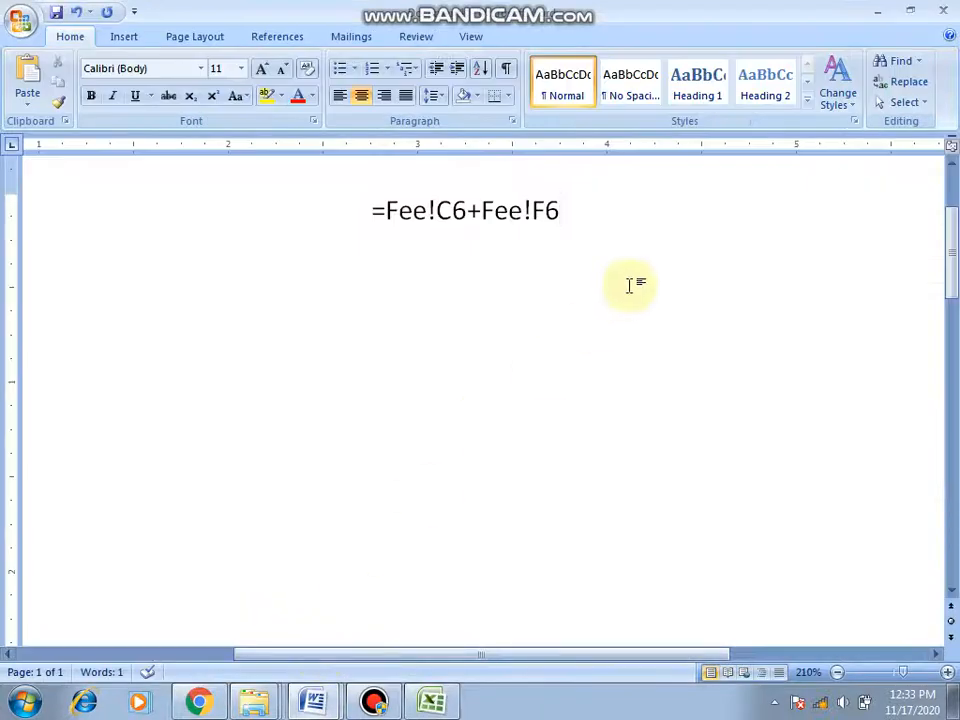
key(ctrl+a)
text(9)
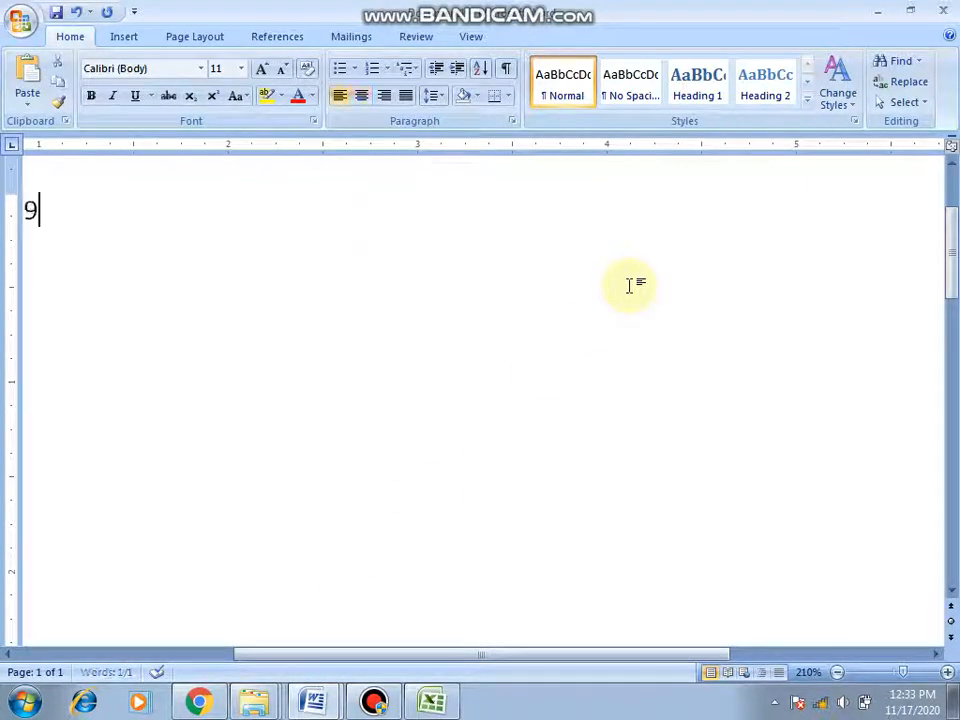
key(ctrl+z)
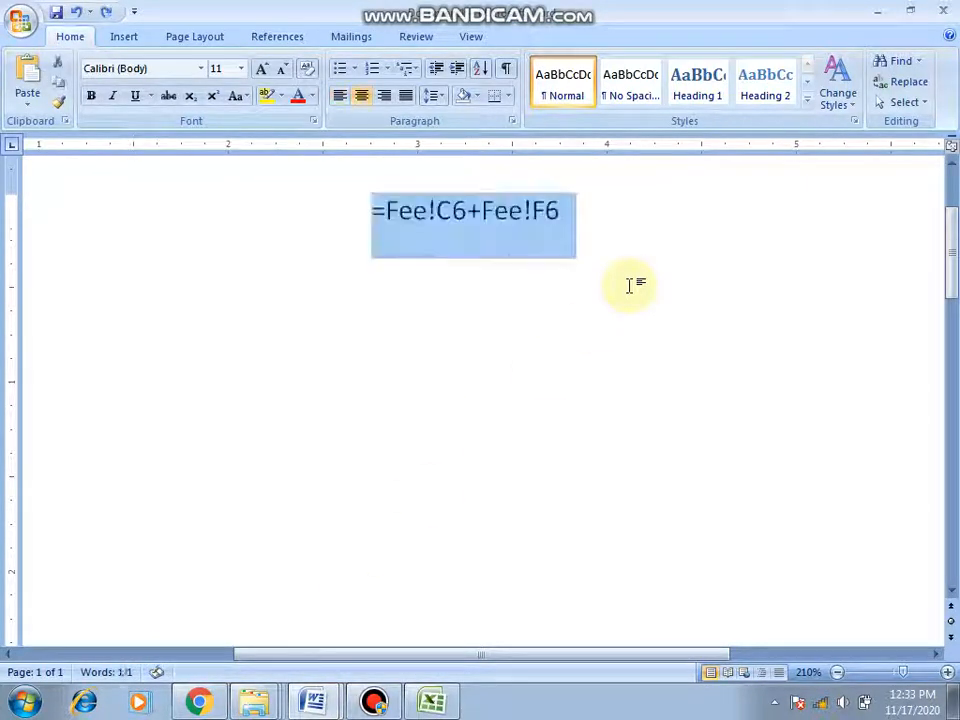
text(9)
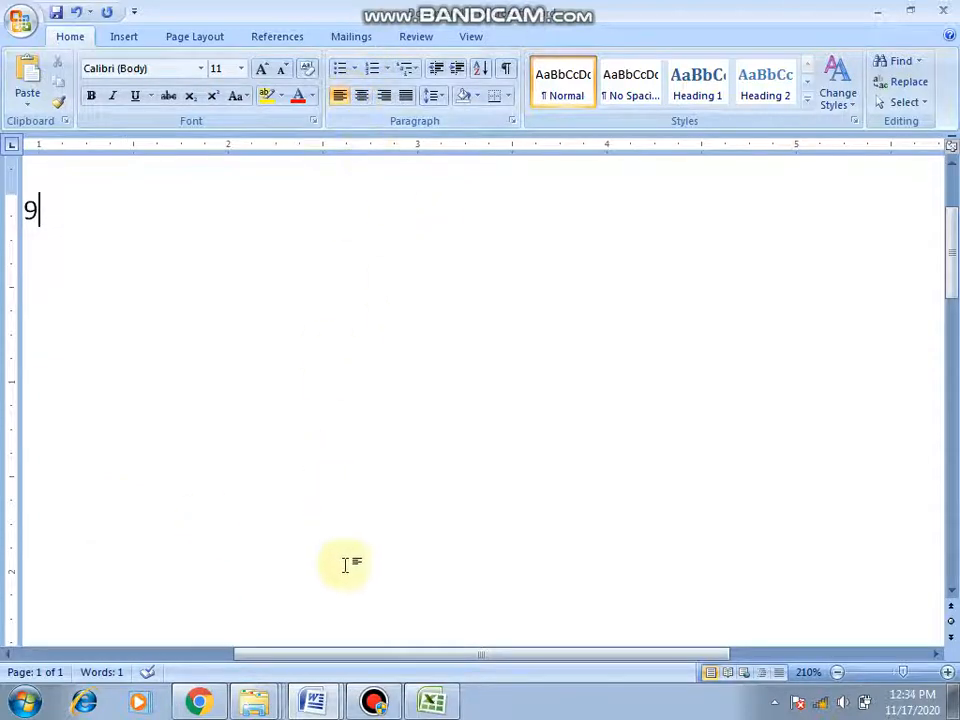
- Center the pasted formula on the page
key(ctrl+a)
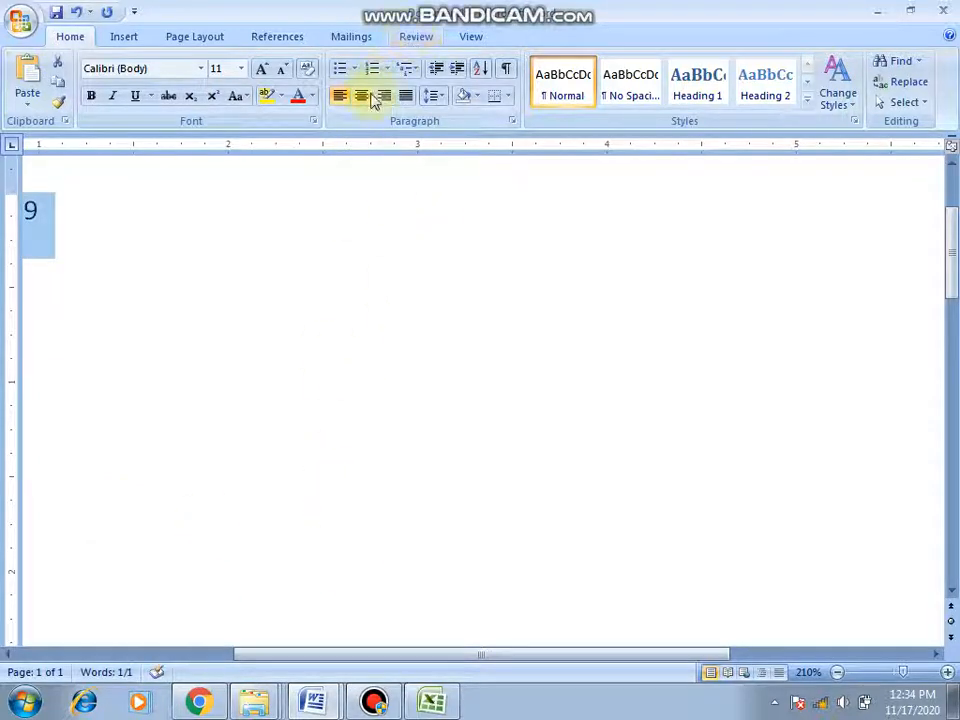
click(361, 97)
click(439, 232)
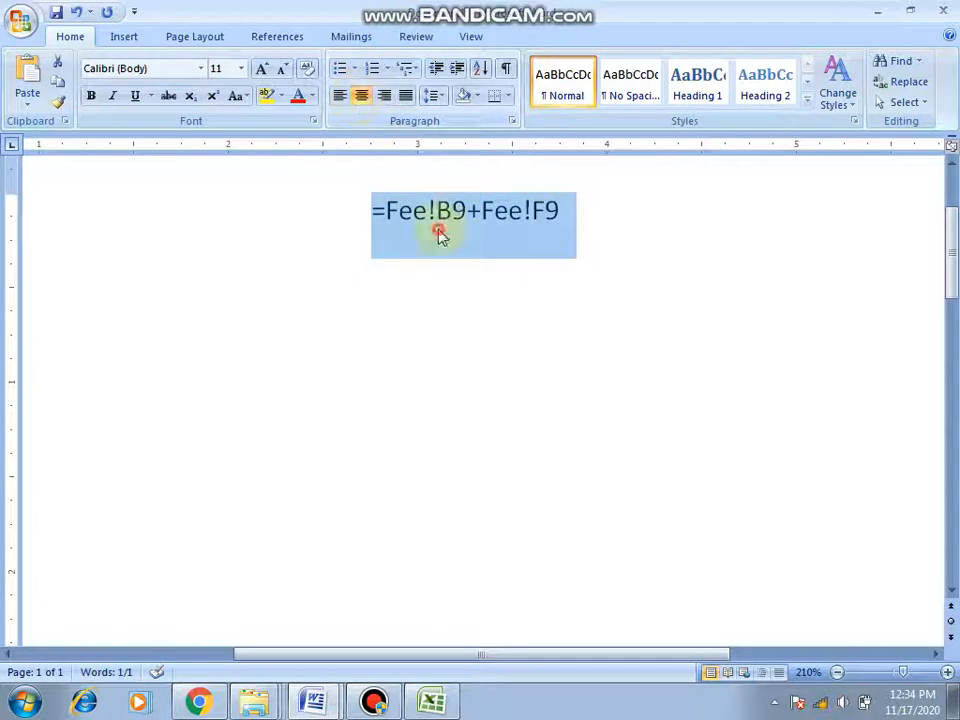
- Highlight the Fee sheet name and the B9 and F9 cell addresses in the formula to review its parts
double_click(406, 209)
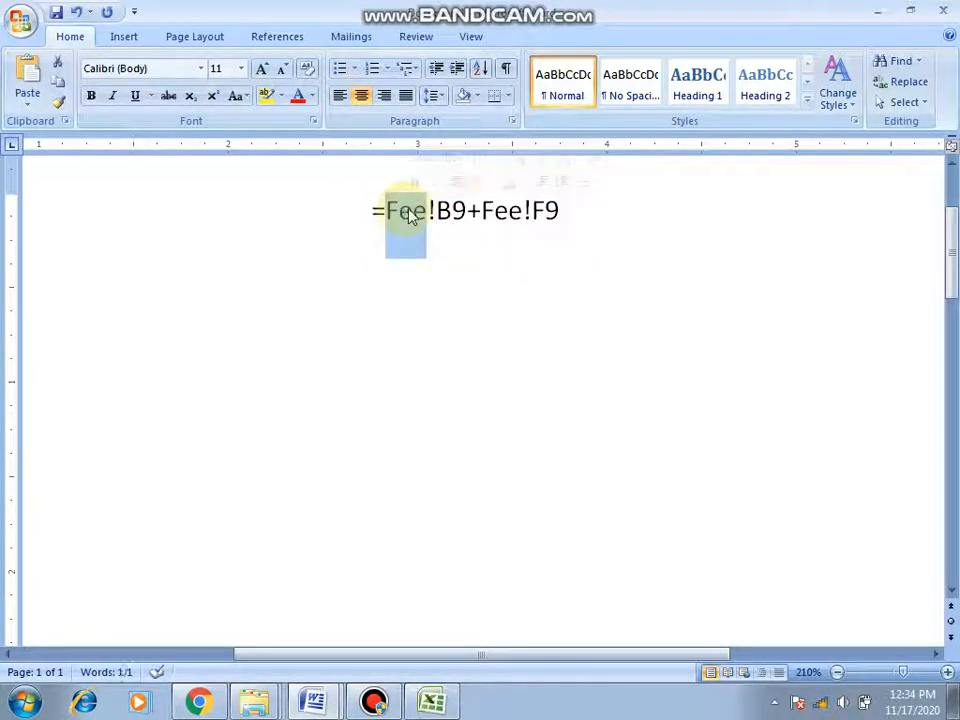
drag(466, 210, 436, 210)
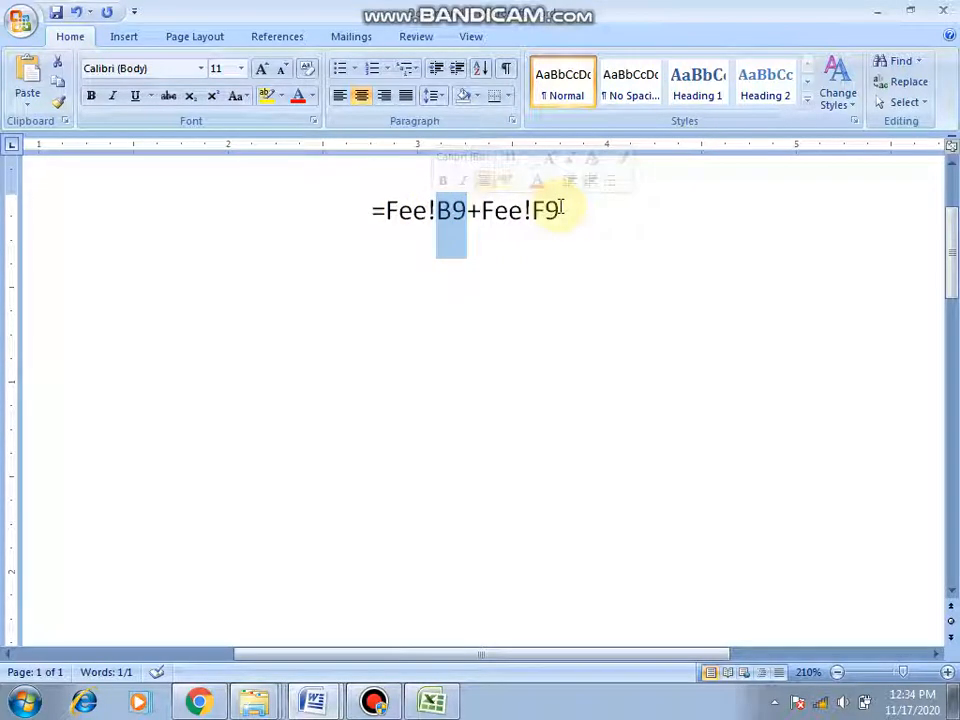
drag(562, 208, 538, 210)
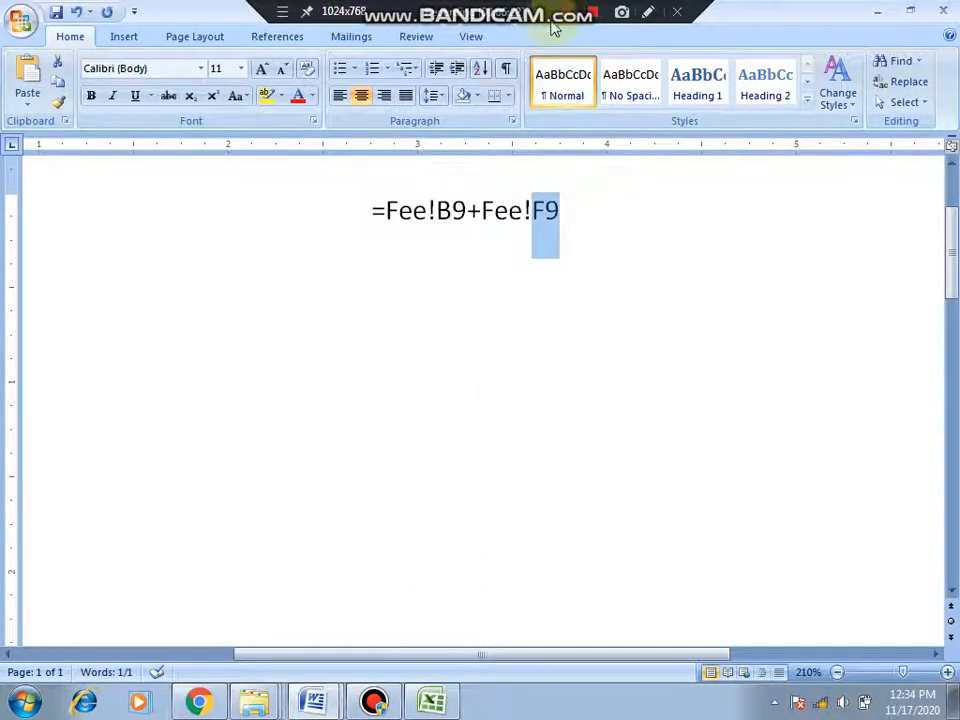
- Switch back to the Excel workbook and commit the total fee formula in cell C3 of the college sheet
click(431, 702)
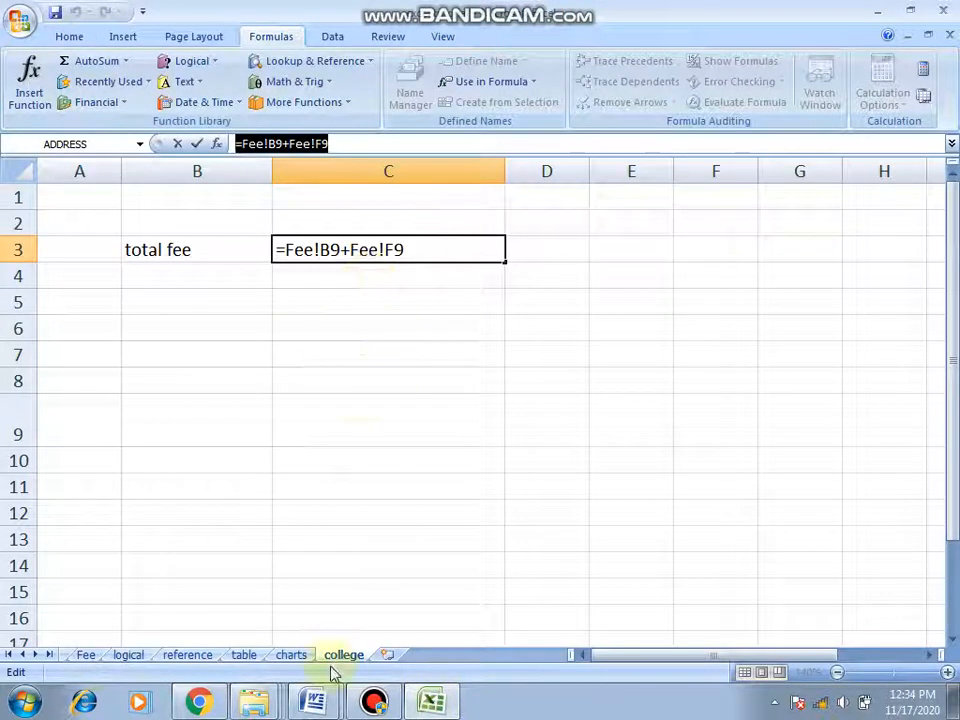
click(447, 251)
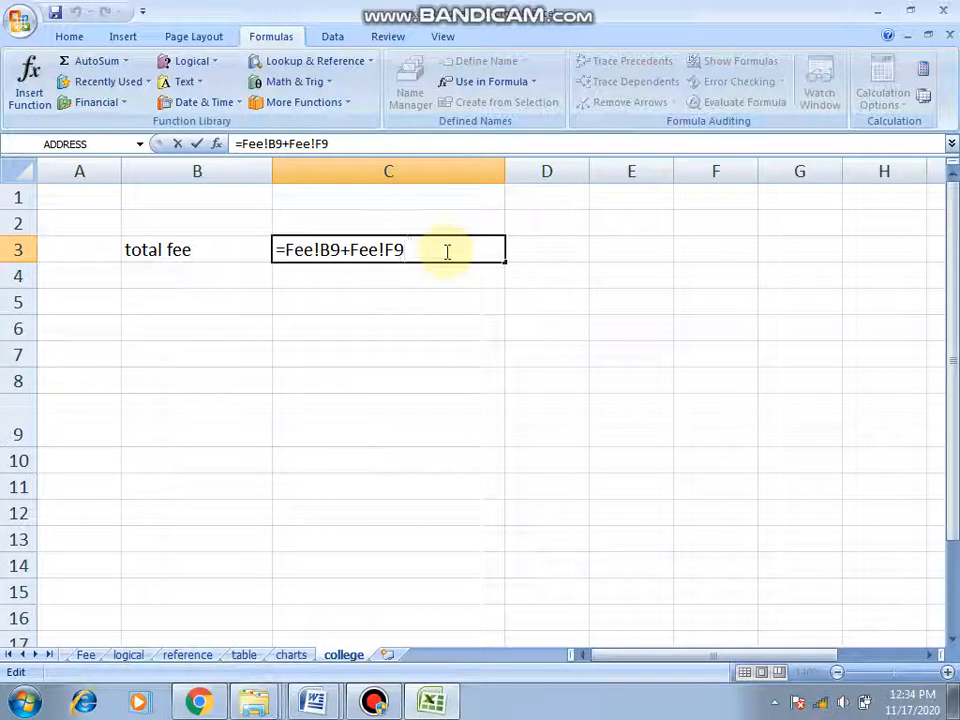
key(Return)
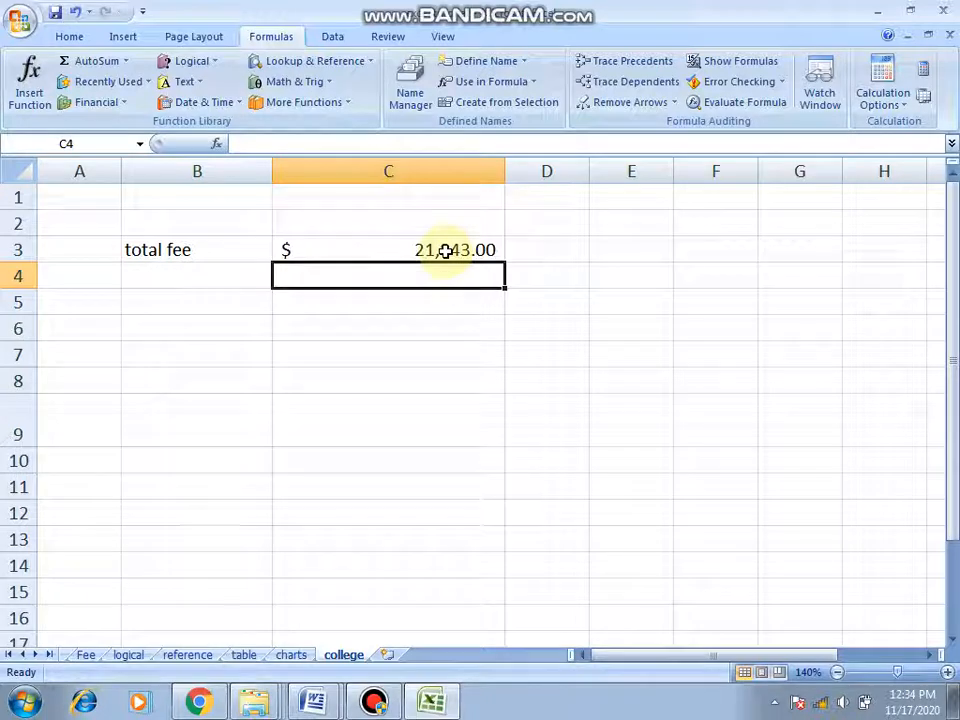
- Extend the label in cell B3 to "total fee of 1&2 year" and widen column B to fit it
double_click(233, 255)
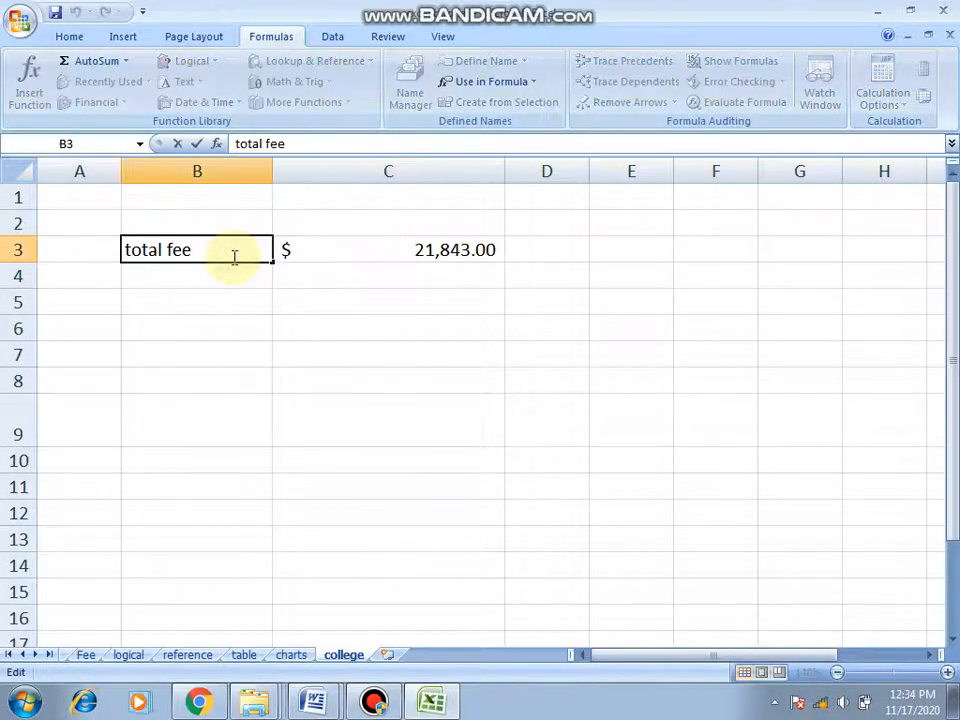
text(of)
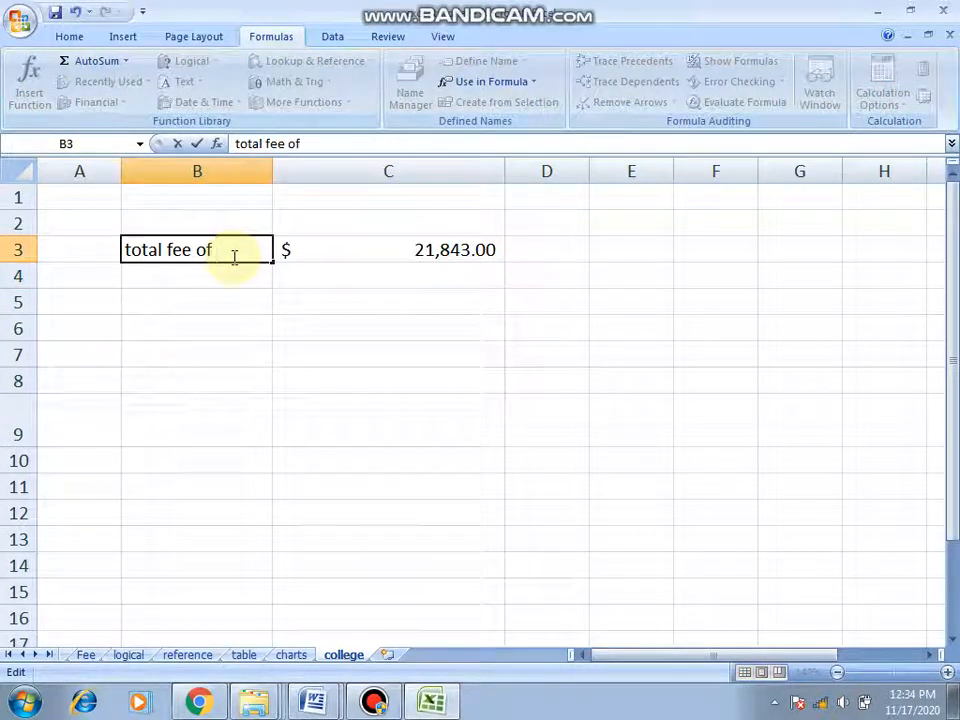
text( 1)
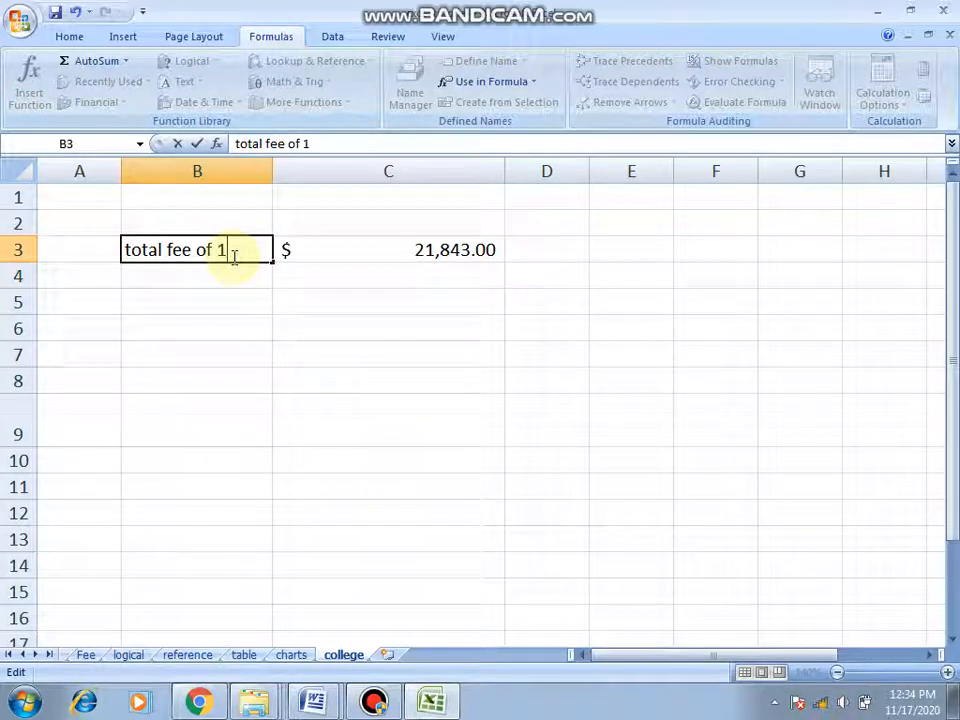
text(&)
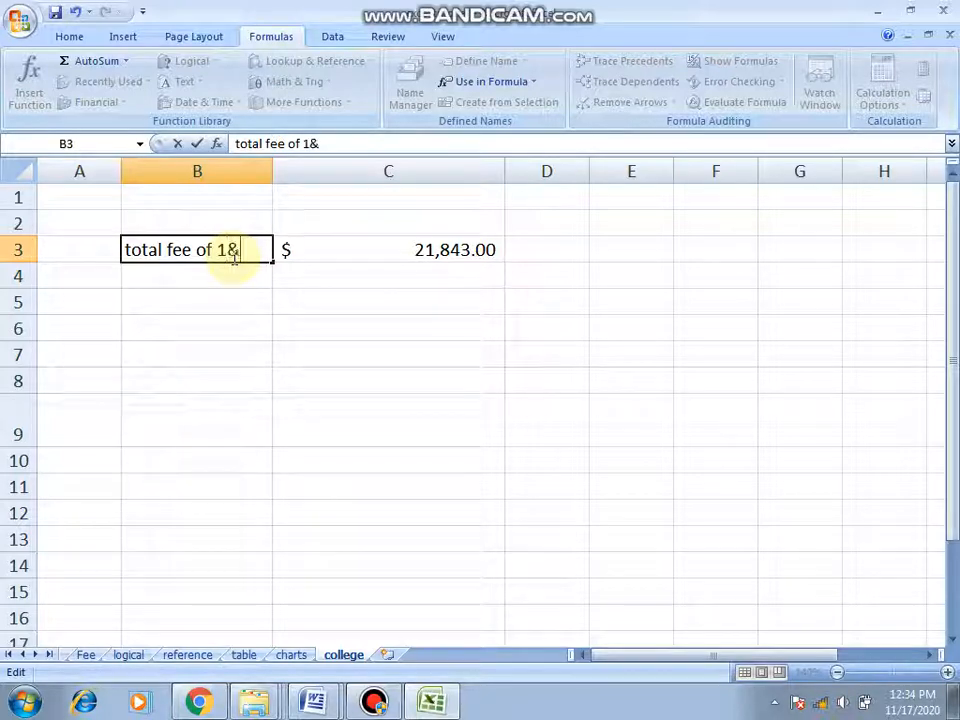
text(2 year)
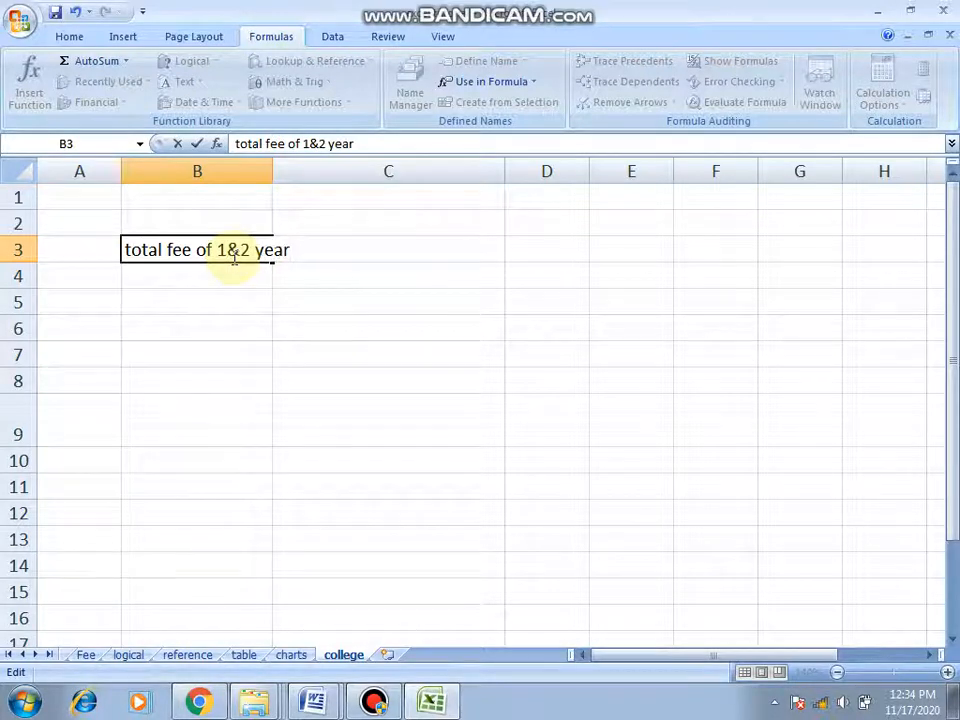
click(270, 172)
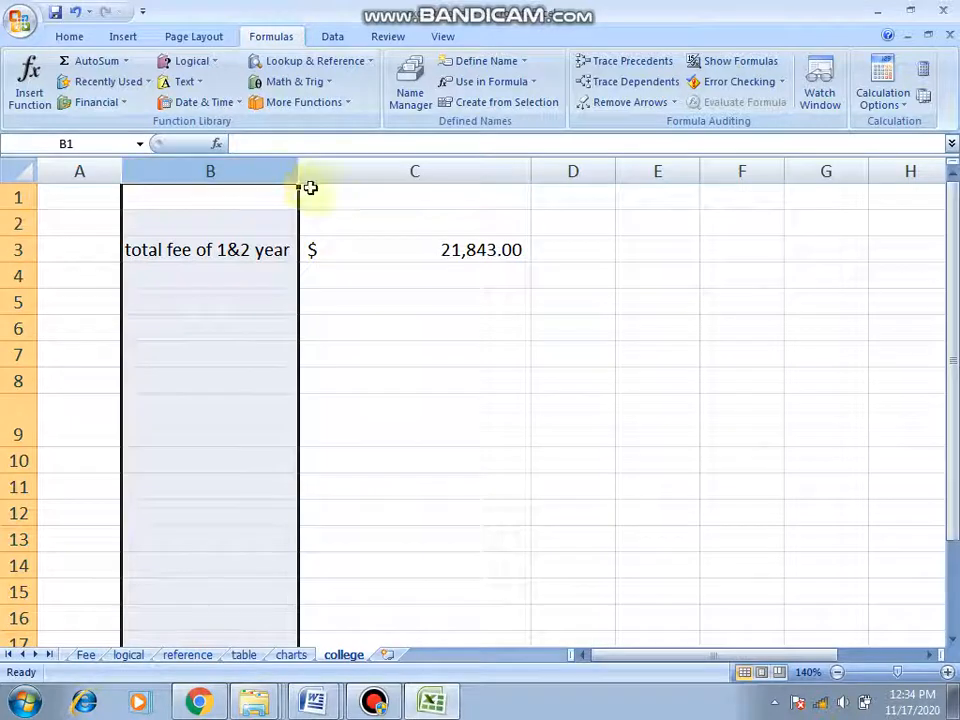
- Review the total formula in C3 of the college sheet and its source totals in B9 and F9 of the Fee sheet
click(354, 249)
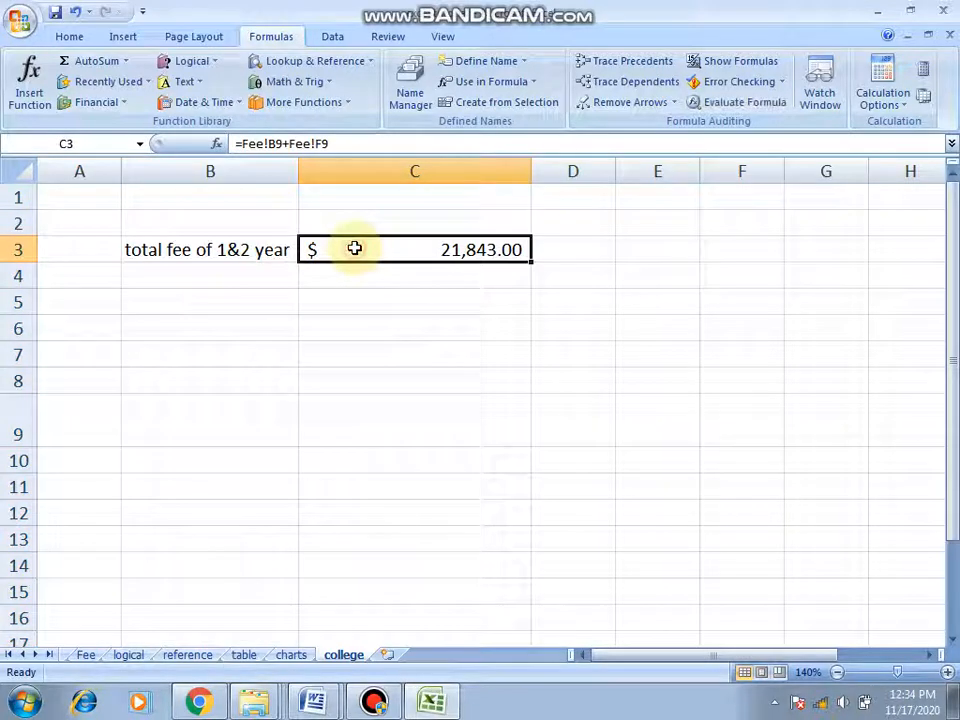
double_click(134, 249)
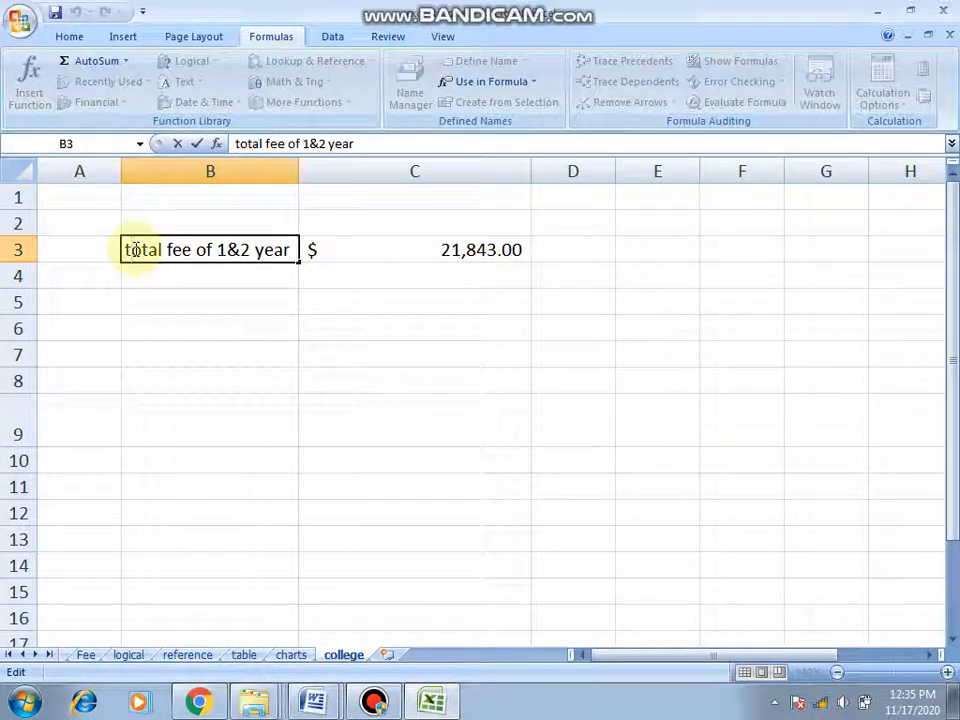
click(394, 249)
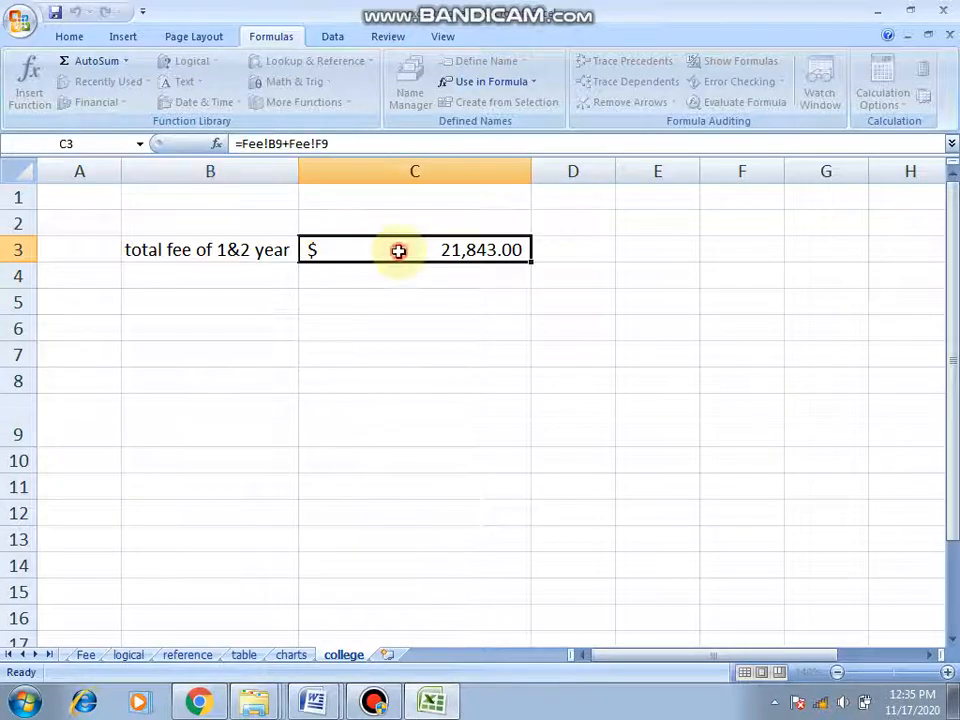
click(86, 654)
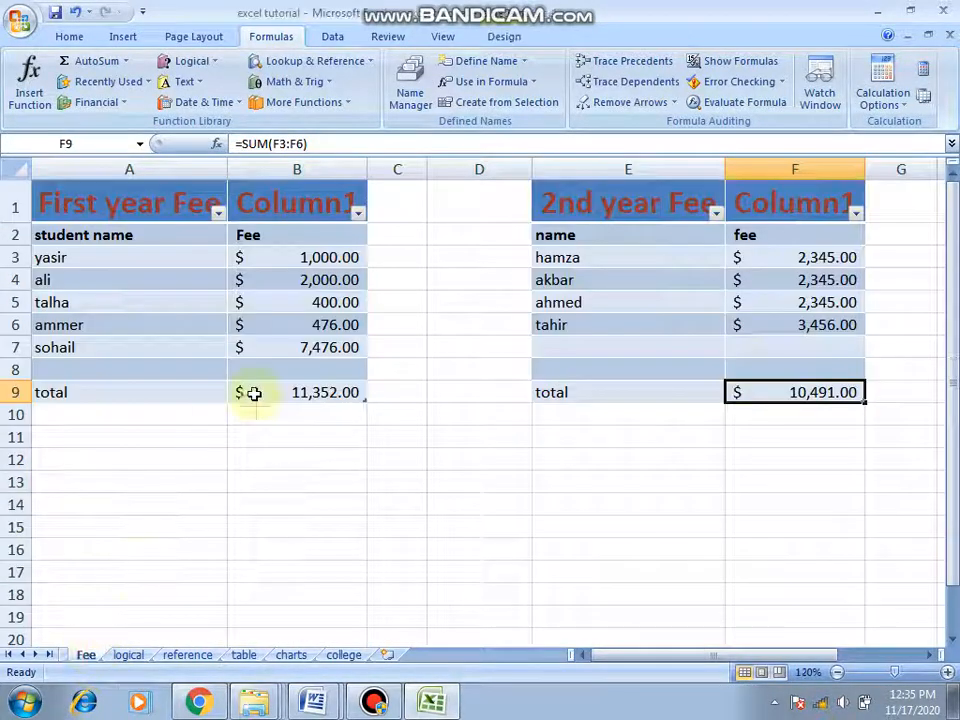
click(298, 395)
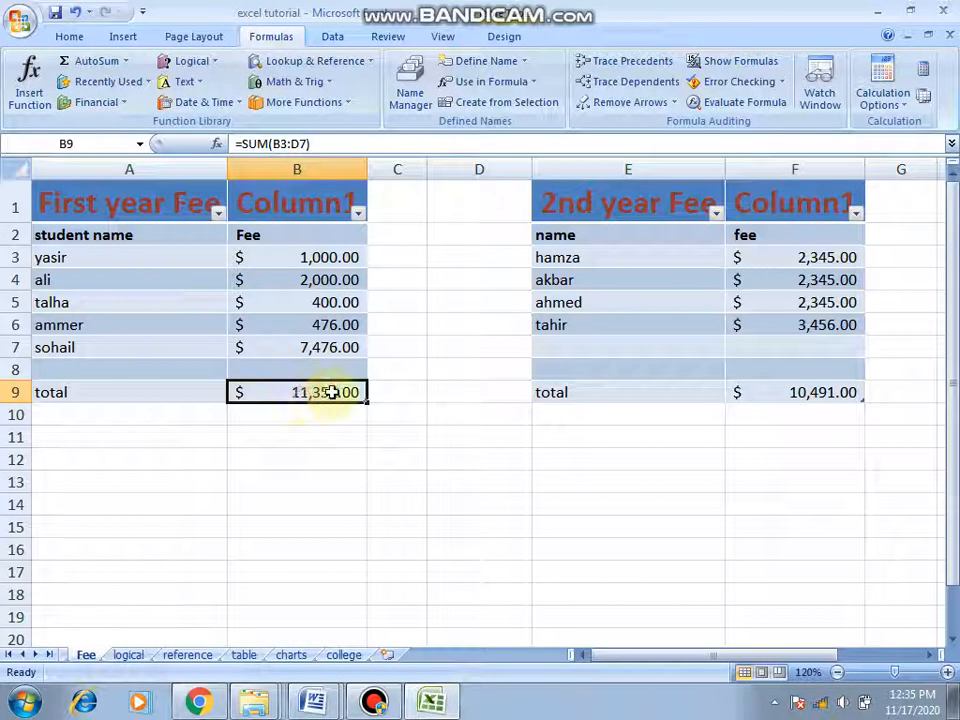
click(822, 392)
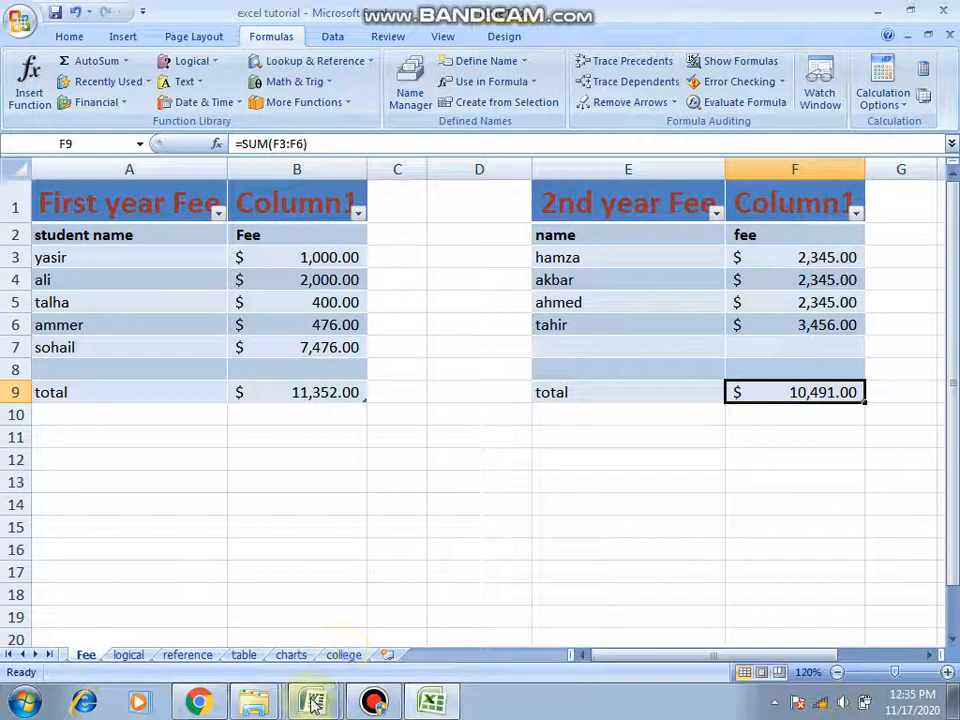
- Switch to the Word tutorial outline and highlight items 14, 15 and 16 on formulas, functions and charts to review the topics
mouse_move(313, 700)
click(334, 629)
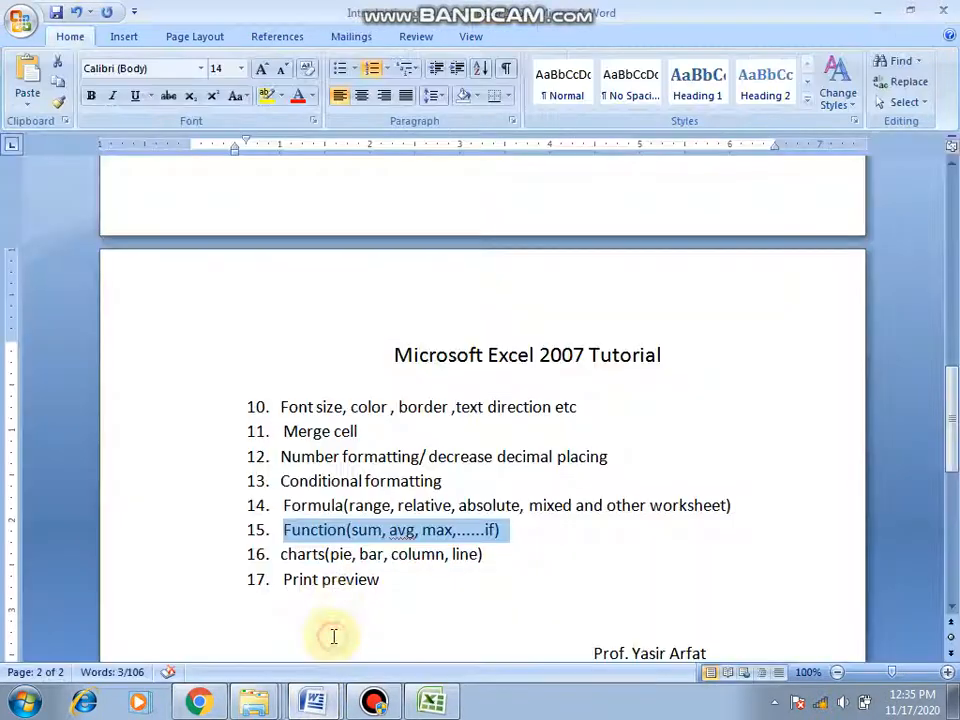
drag(285, 505, 709, 504)
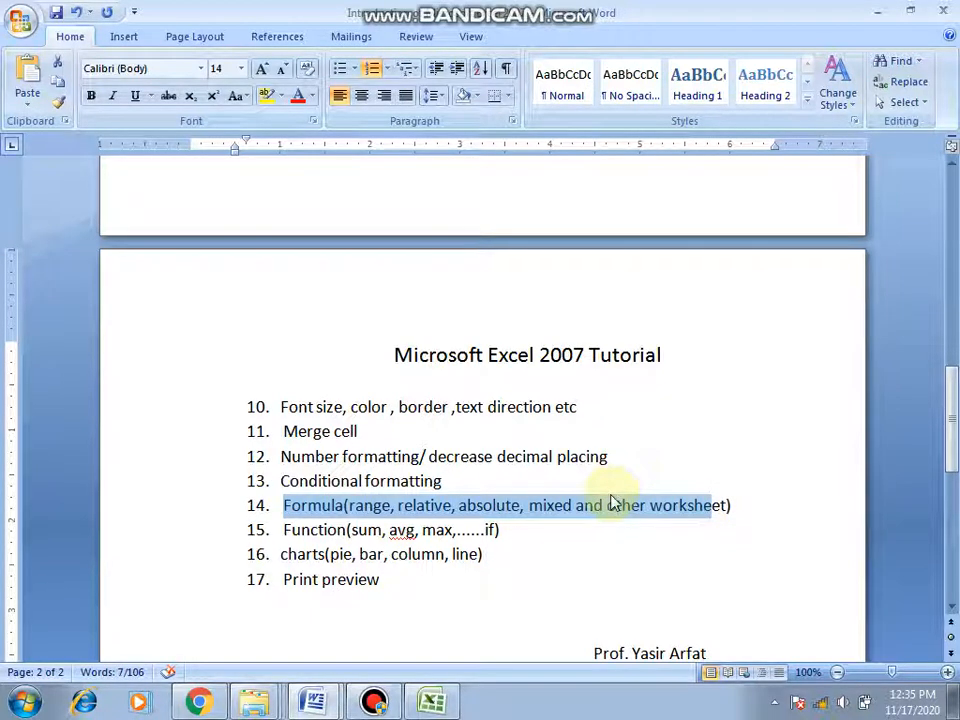
drag(503, 530, 312, 528)
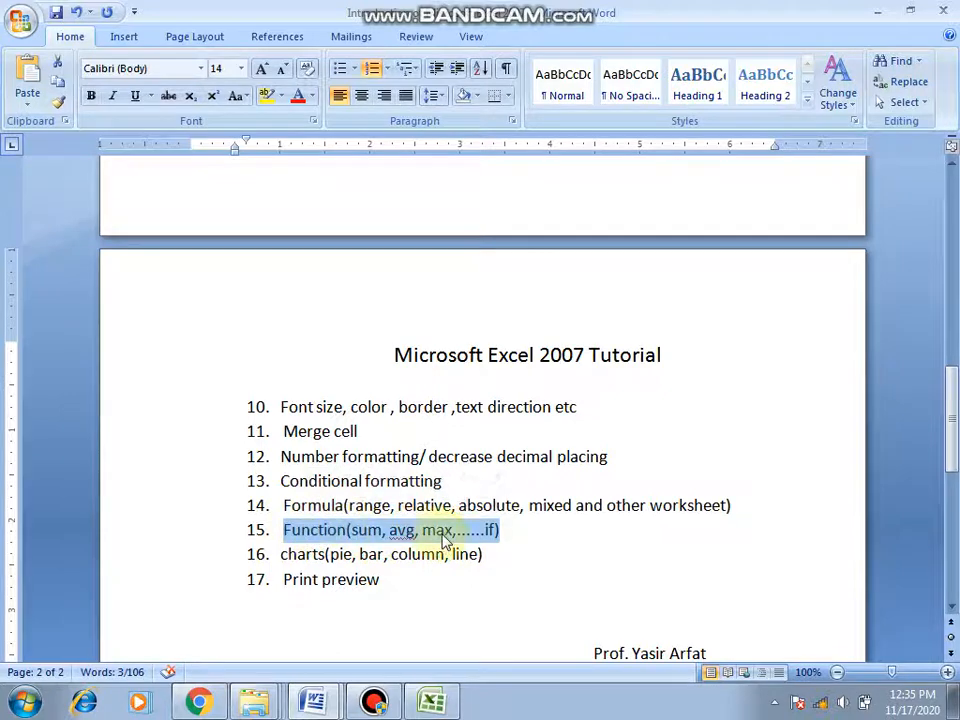
drag(492, 554, 283, 556)
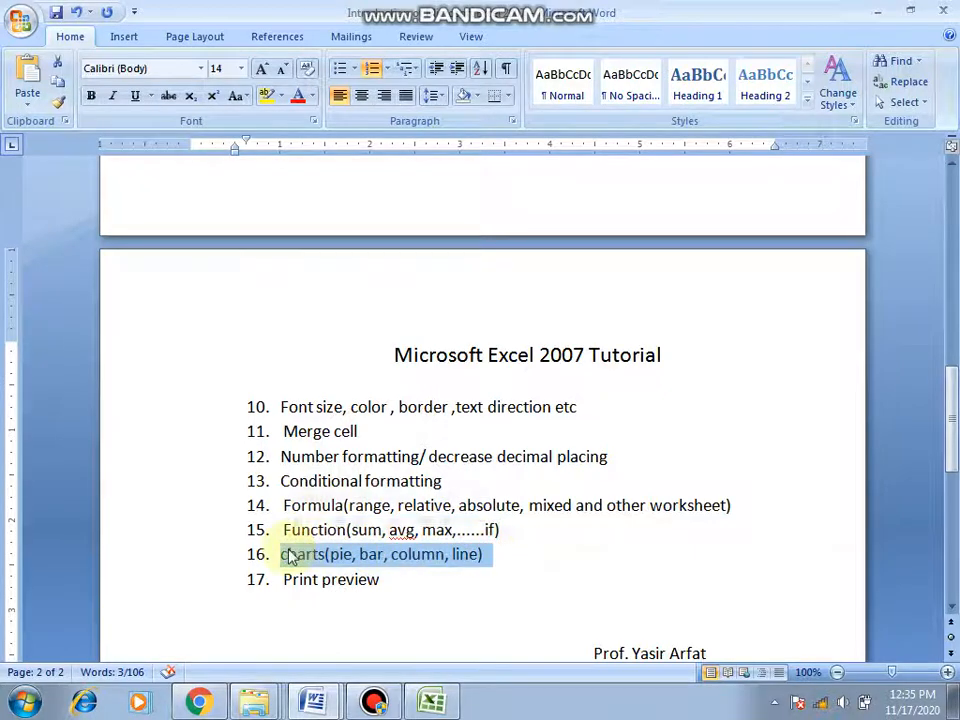
- Switch back to the Excel workbook and create a table without its own headers over G9:J17 on the table sheet
click(428, 700)
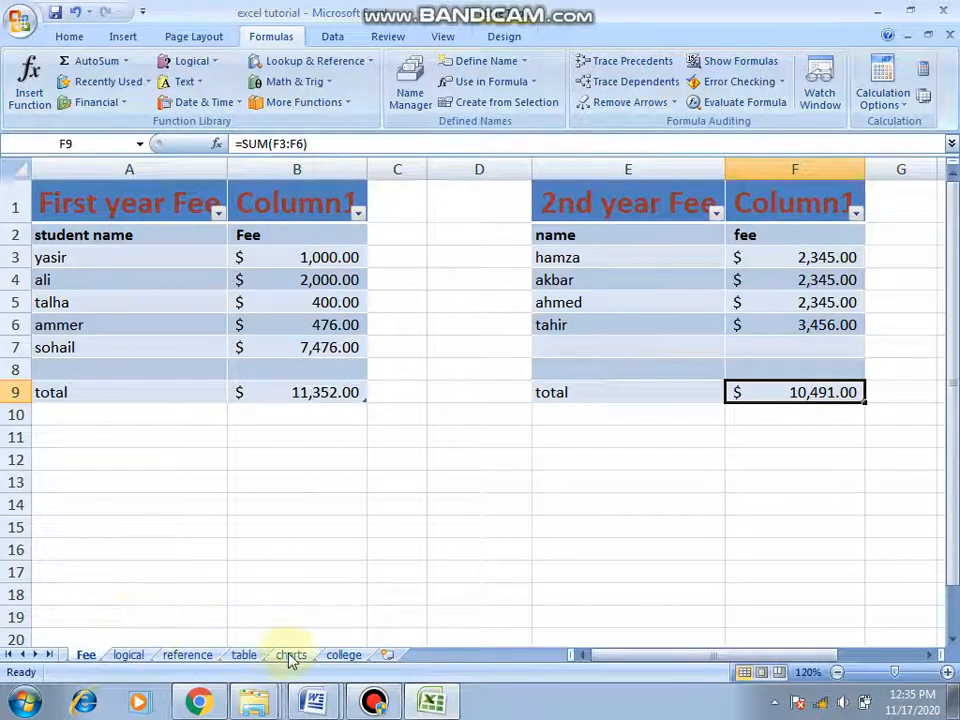
click(243, 656)
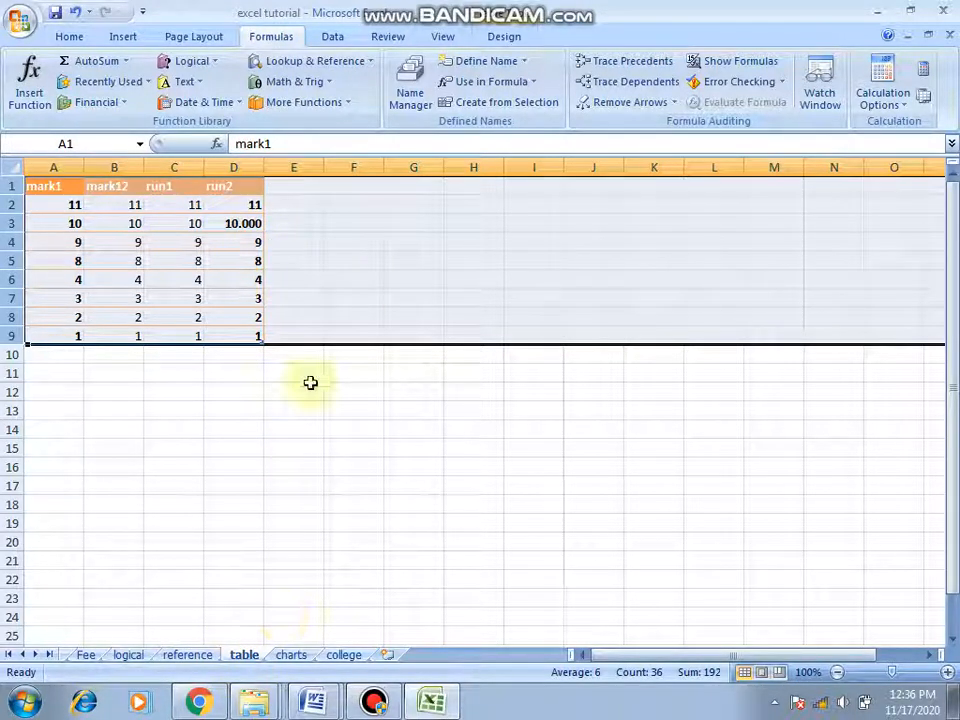
click(349, 405)
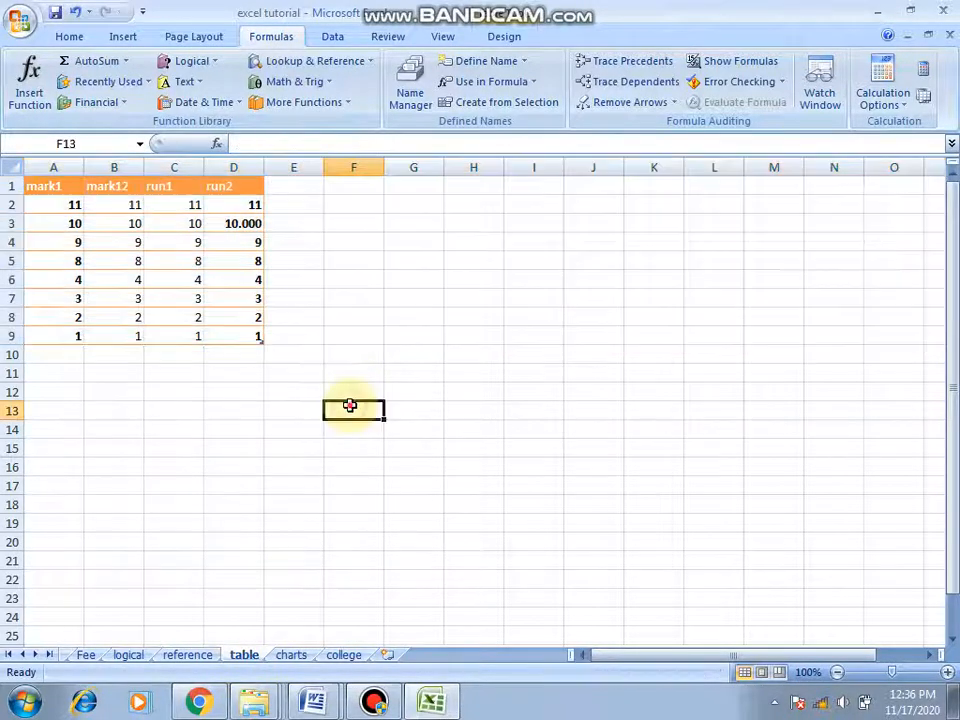
click(123, 38)
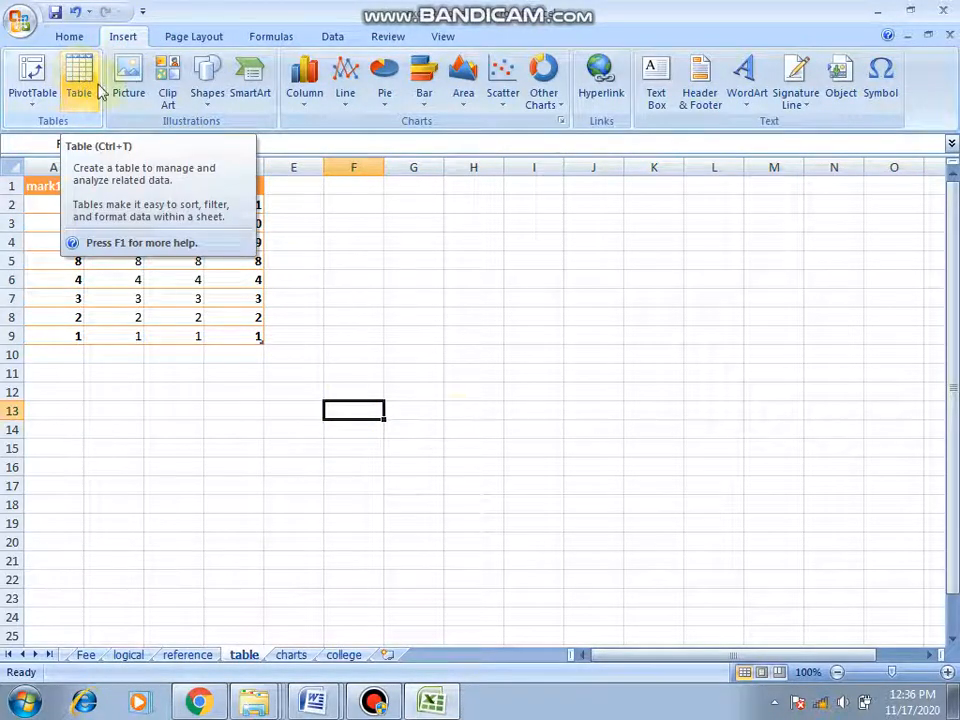
drag(405, 328, 572, 479)
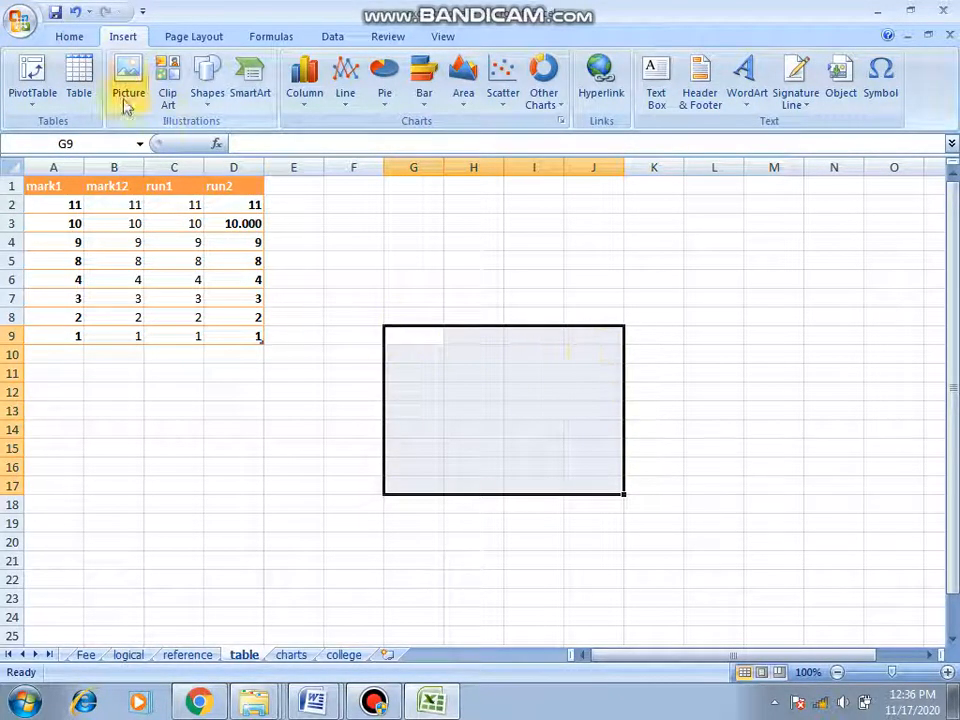
click(79, 80)
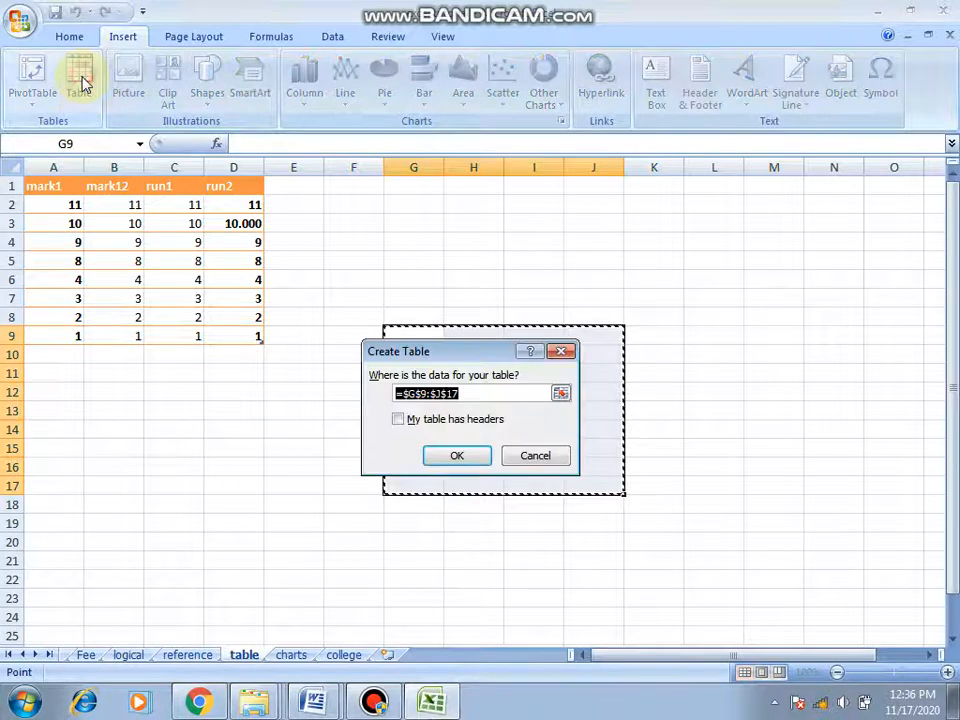
click(457, 457)
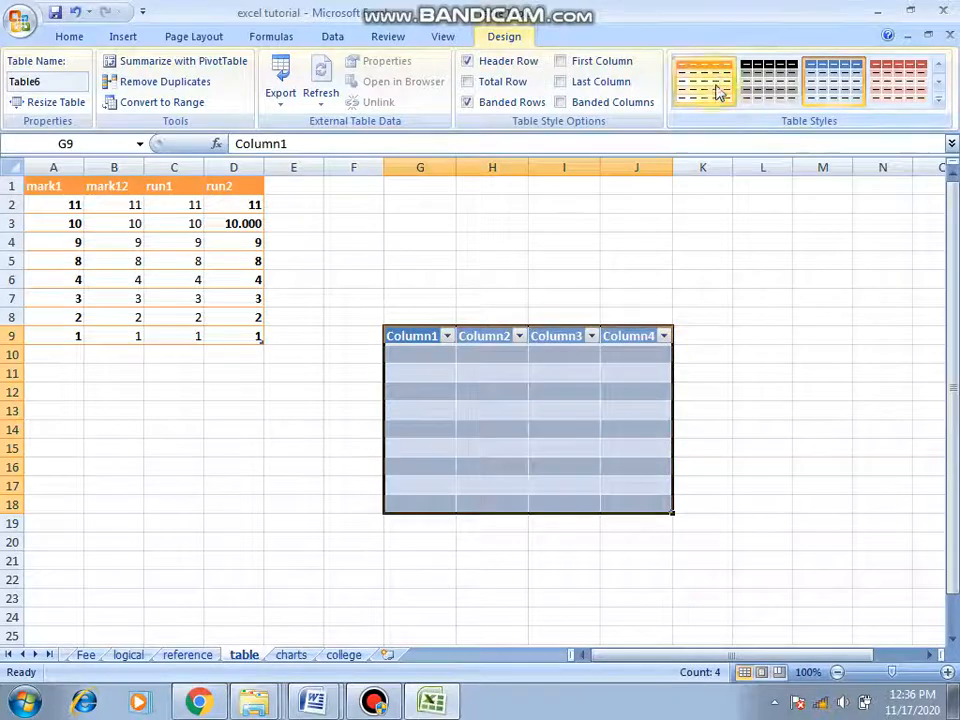
- Style the new table with the blue banded style, keep its header row, and enable First Column and Last Column emphasis
click(812, 90)
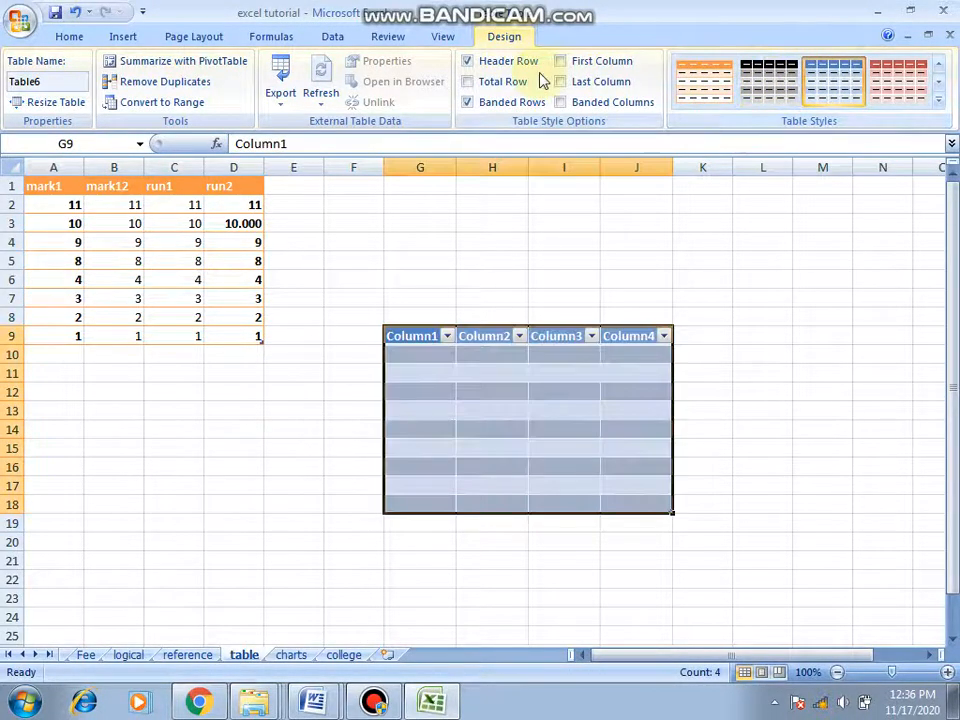
click(468, 62)
click(468, 62)
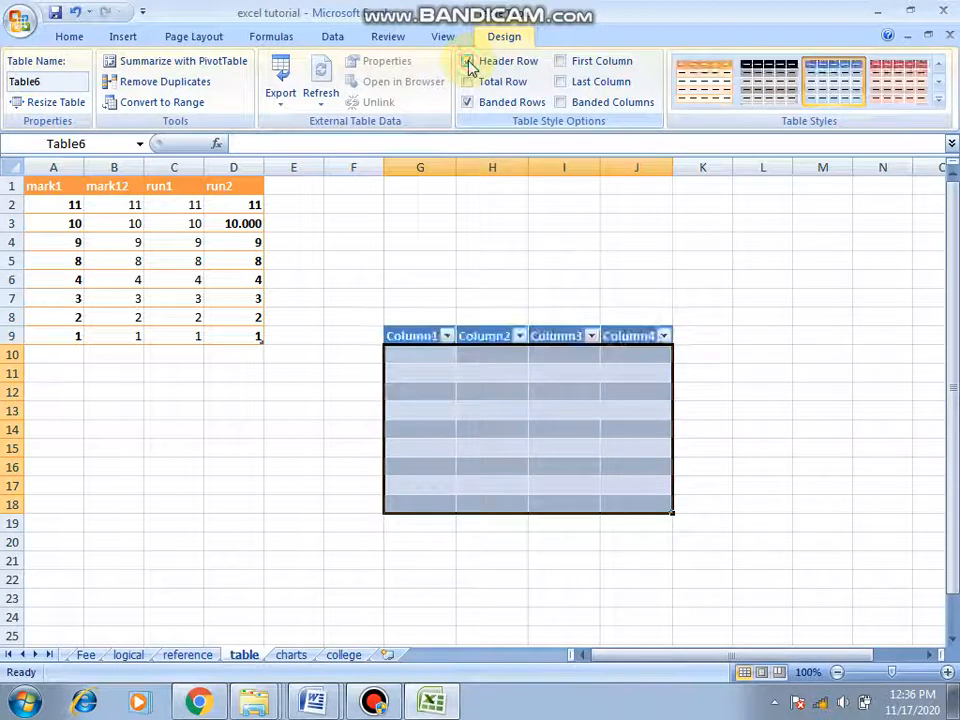
click(561, 62)
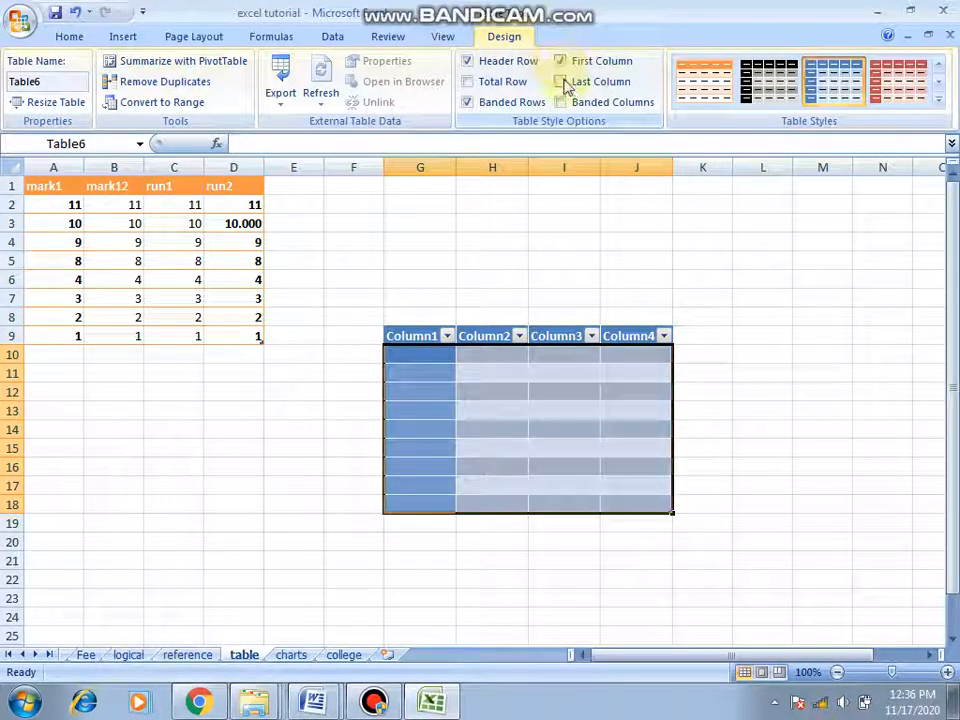
click(563, 84)
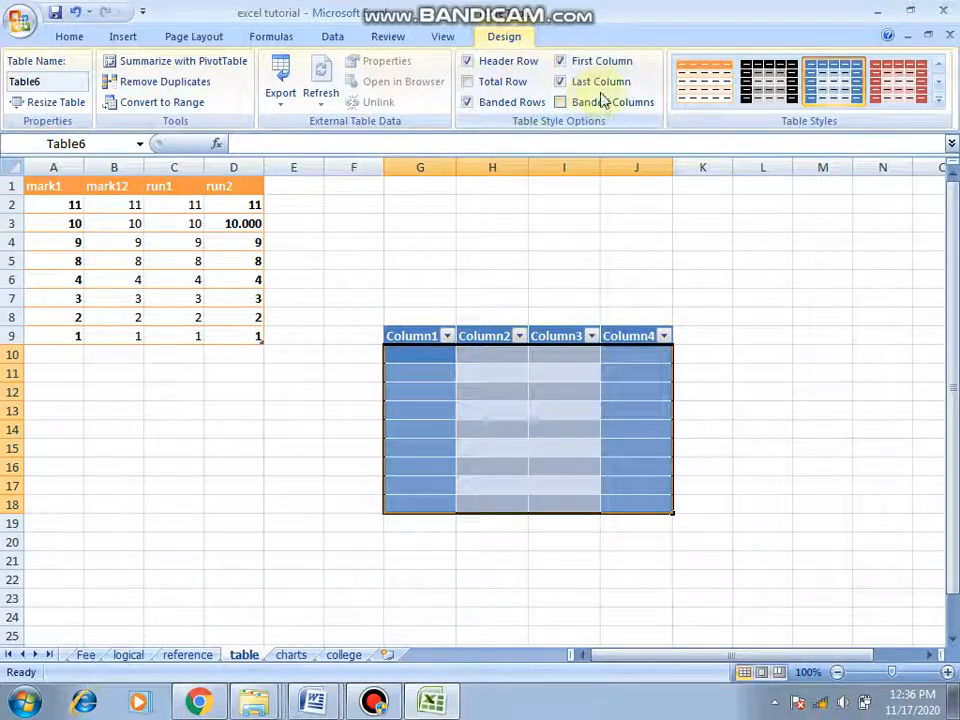
click(651, 405)
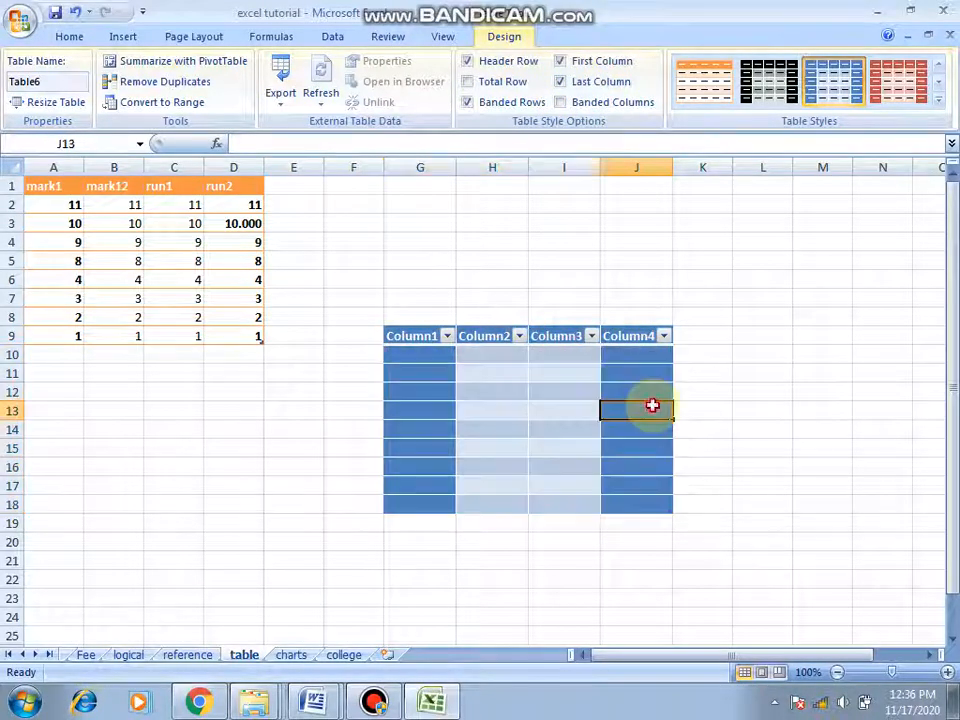
click(735, 390)
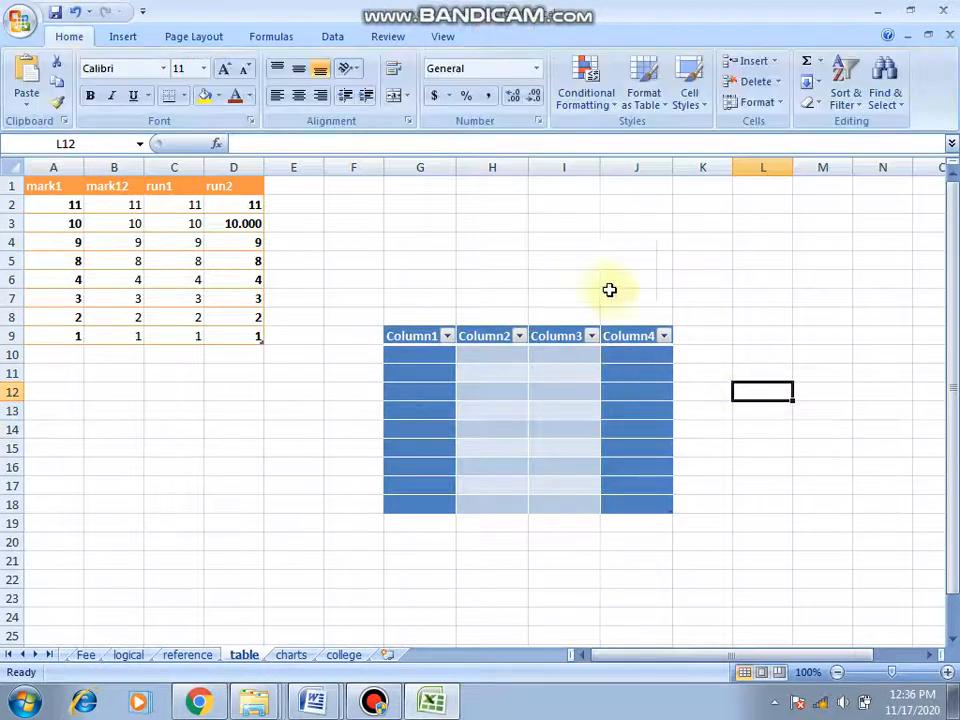
- Select the existing mark and run table in A1:D9 to review it as an example
drag(40, 185, 229, 332)
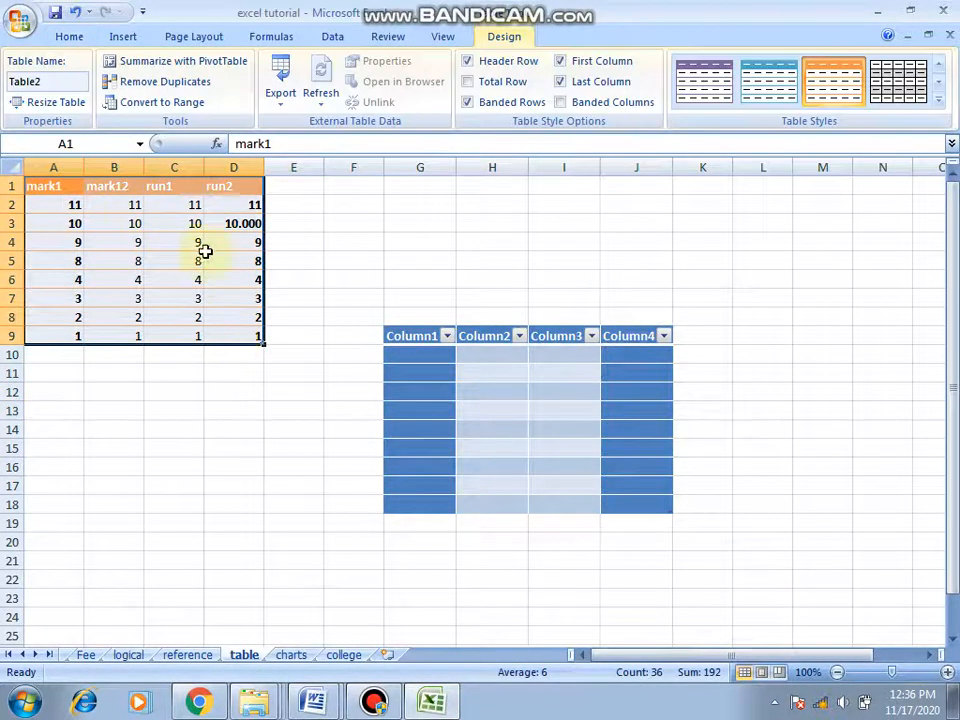
click(123, 38)
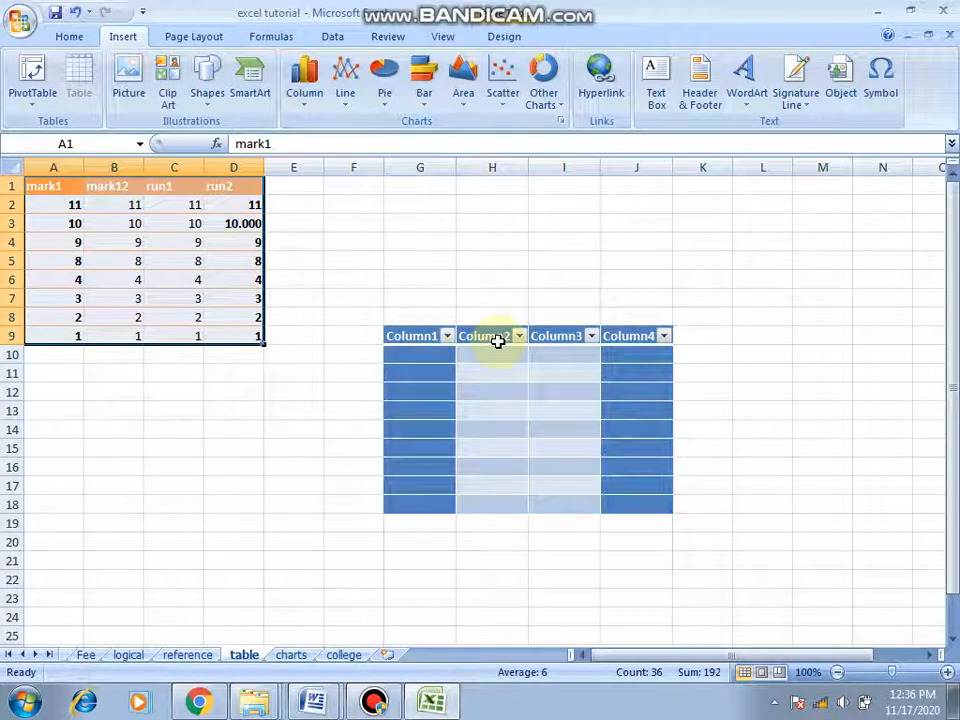
- Make the name and marks headings in row 1 of the charts sheet bold
click(291, 656)
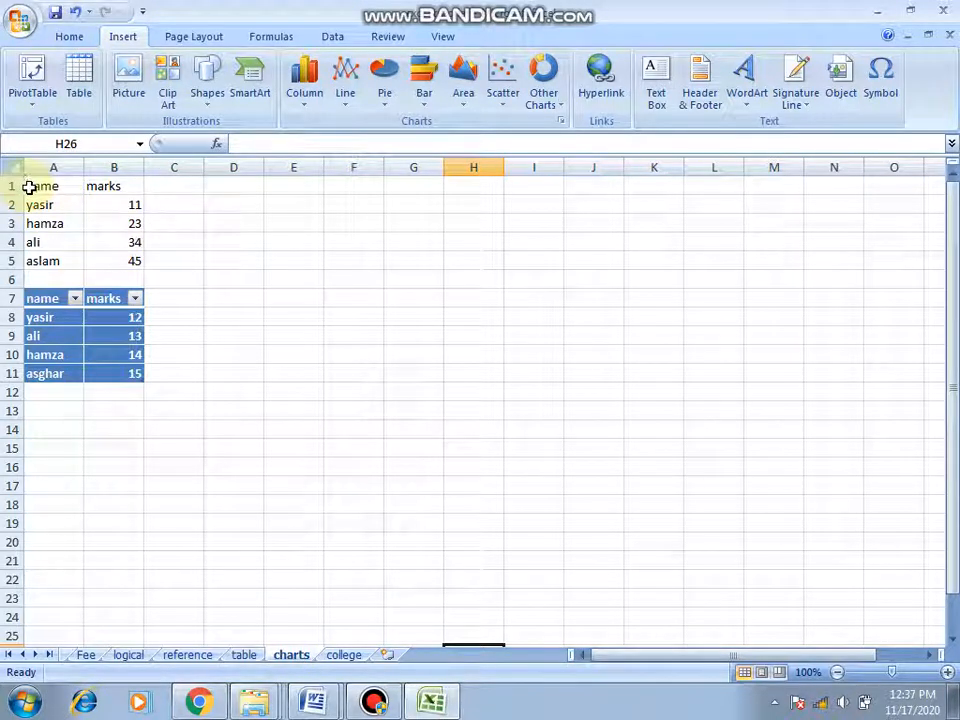
click(13, 186)
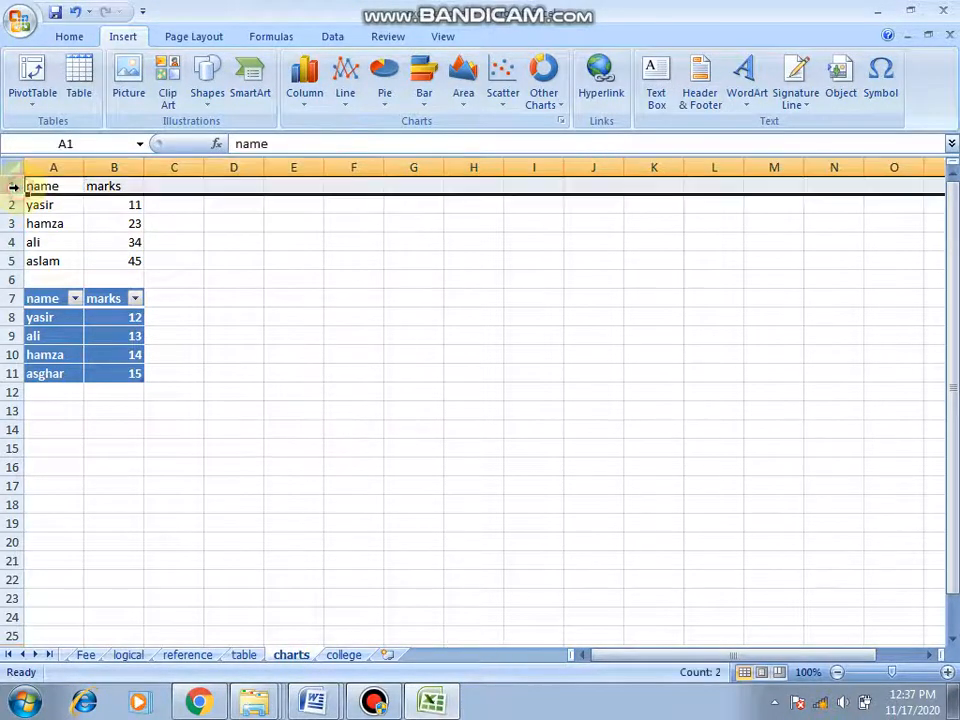
click(71, 38)
click(90, 95)
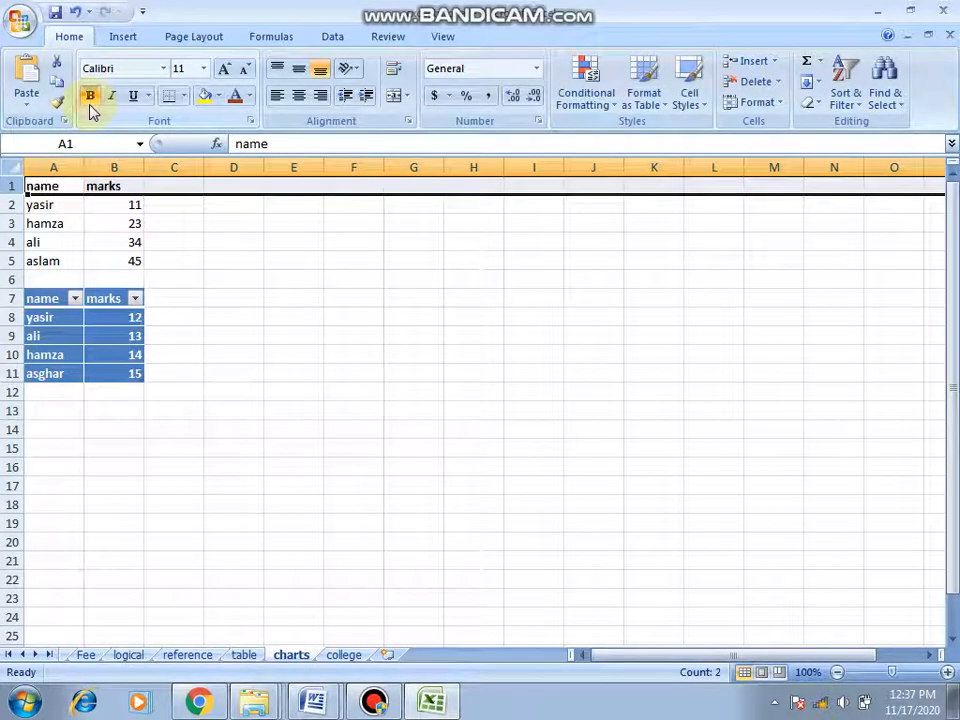
- Try out a 2-D clustered column chart of the names and marks in A2:B5 and delete it
drag(36, 208, 113, 261)
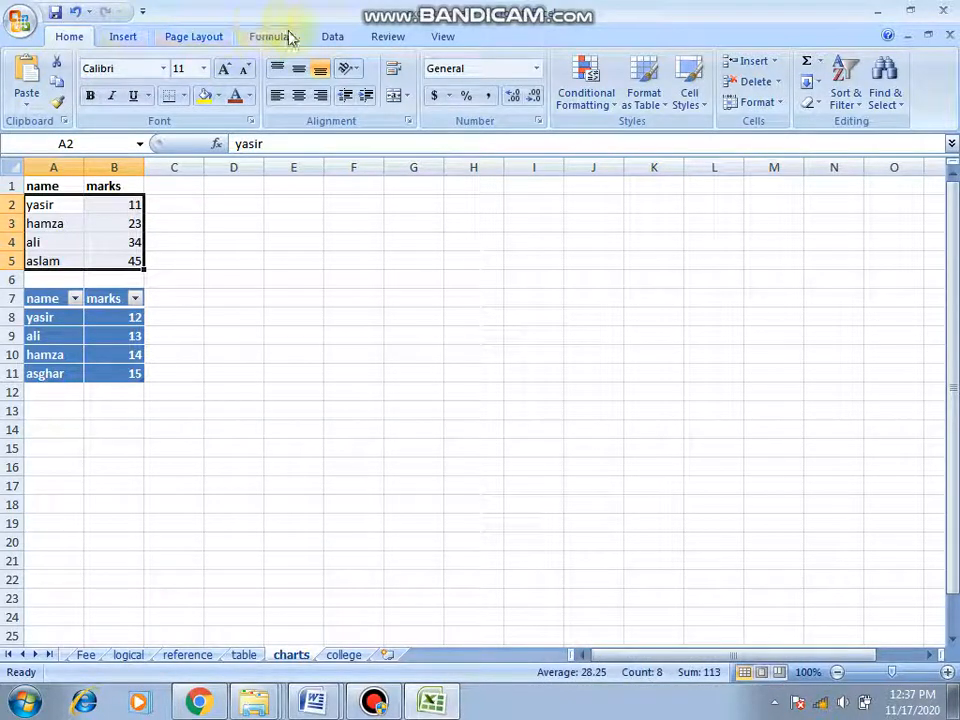
click(135, 40)
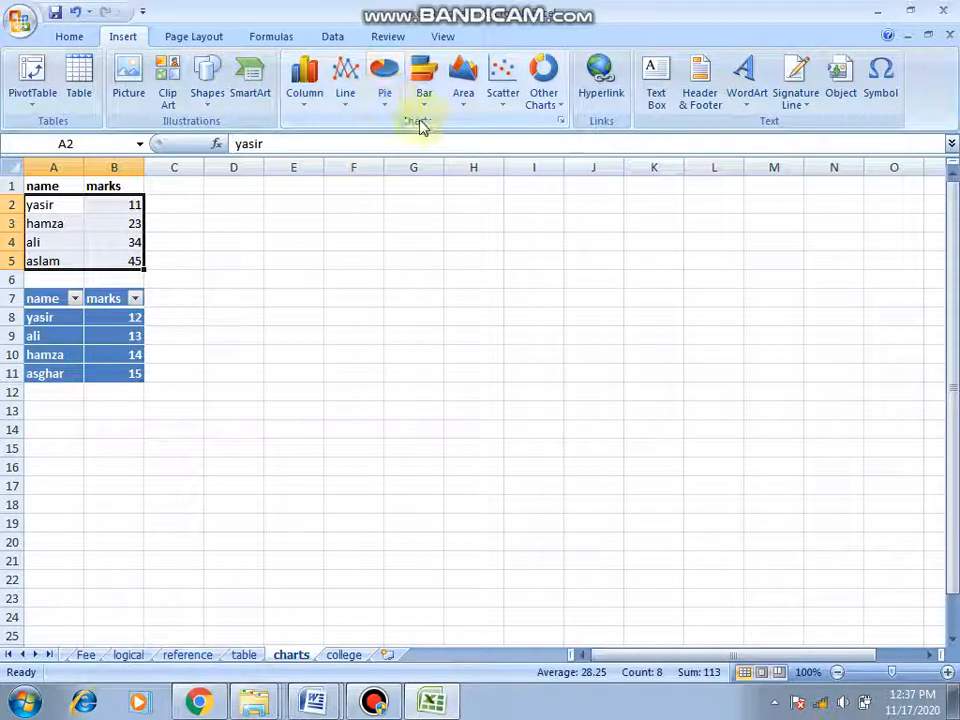
click(305, 95)
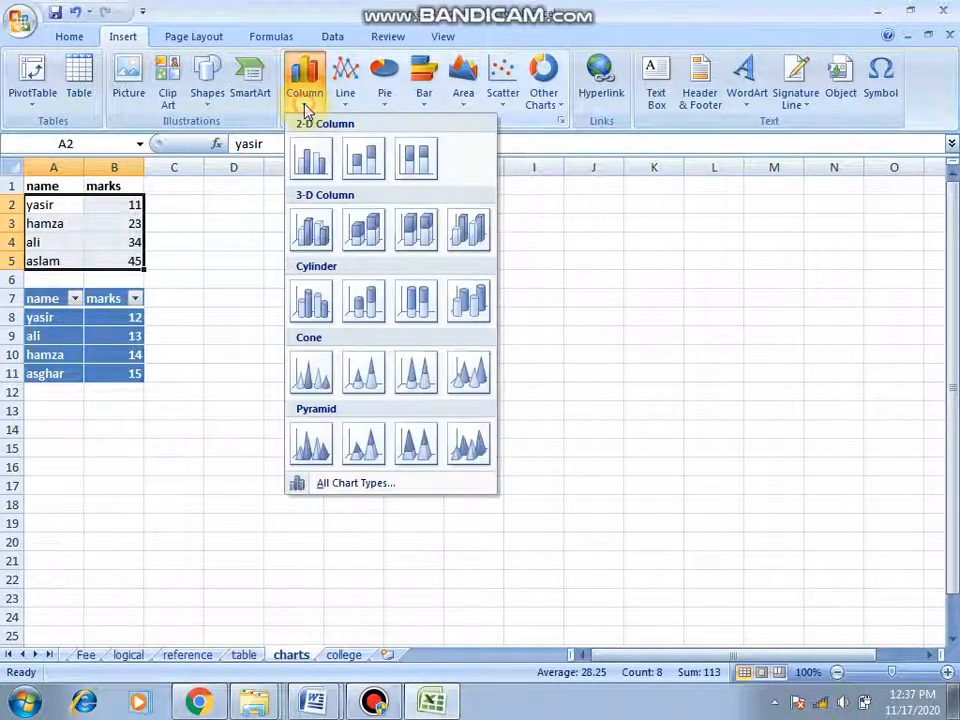
click(320, 172)
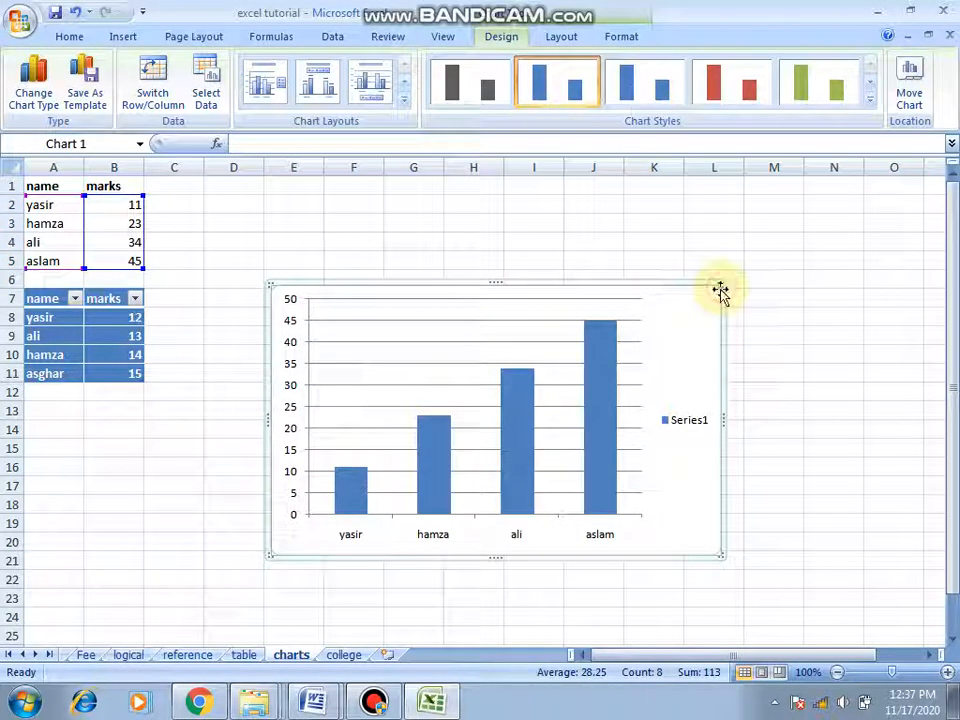
key(Delete)
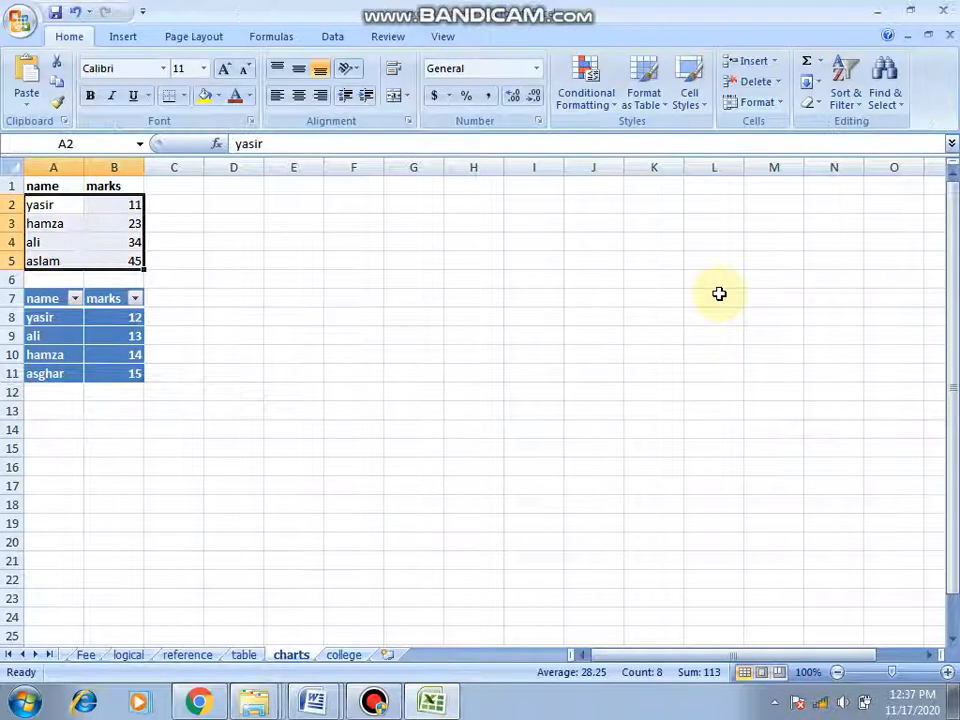
- Insert a 2-D stacked line chart of the names and marks in A2:B5
click(118, 38)
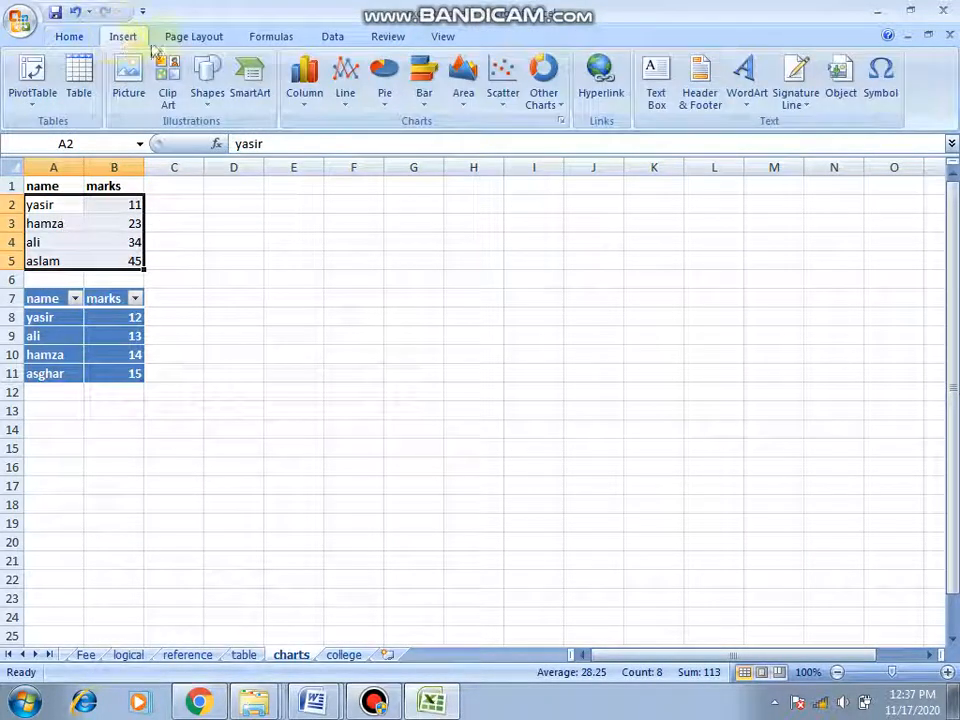
click(347, 100)
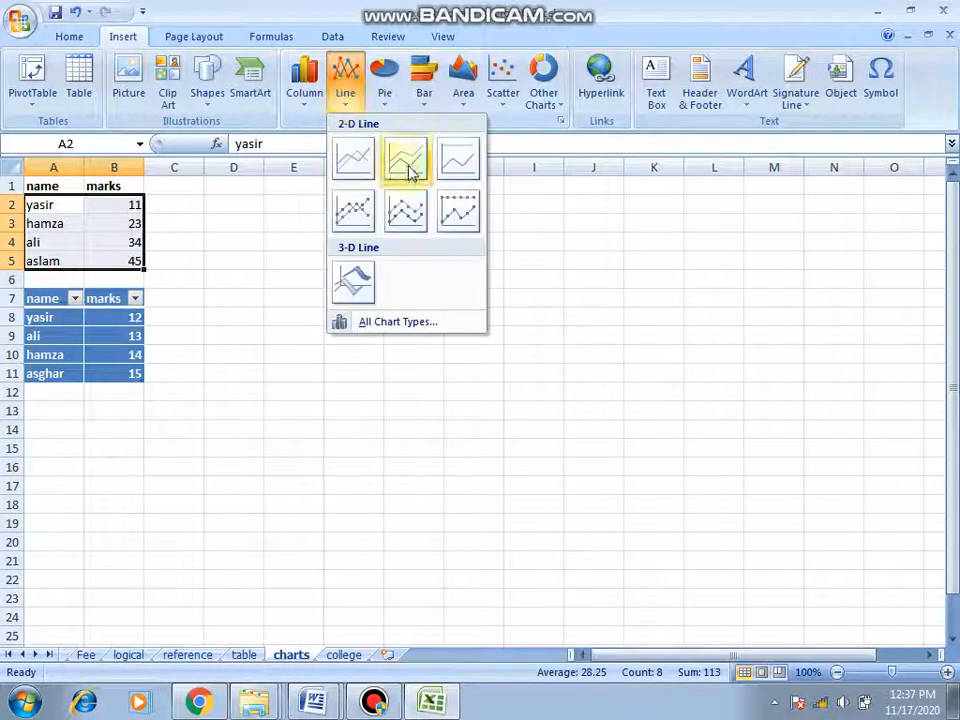
click(408, 162)
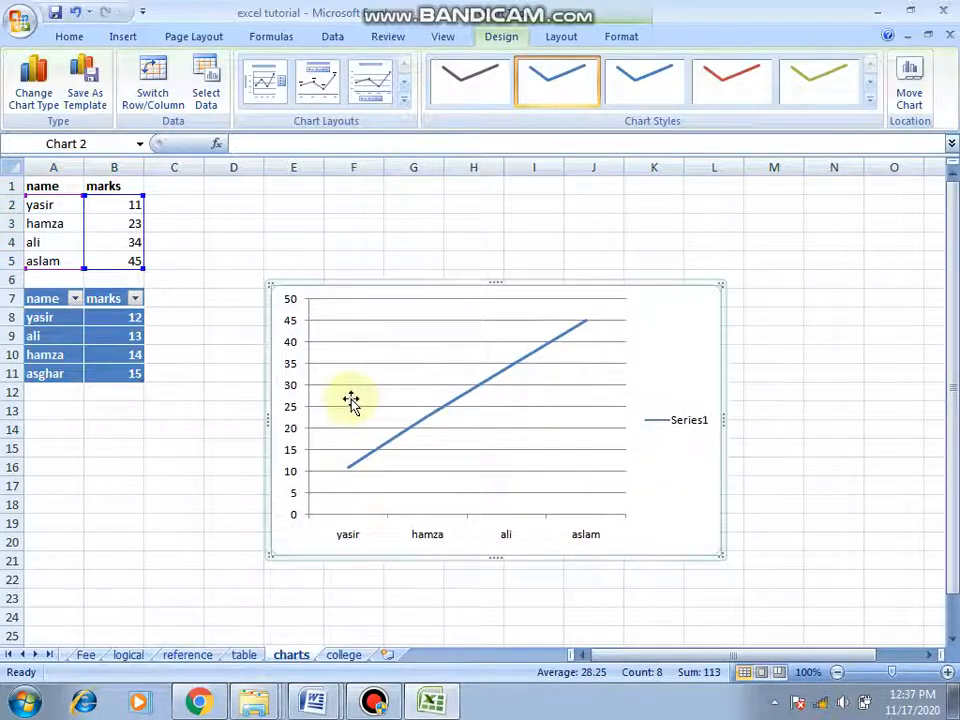